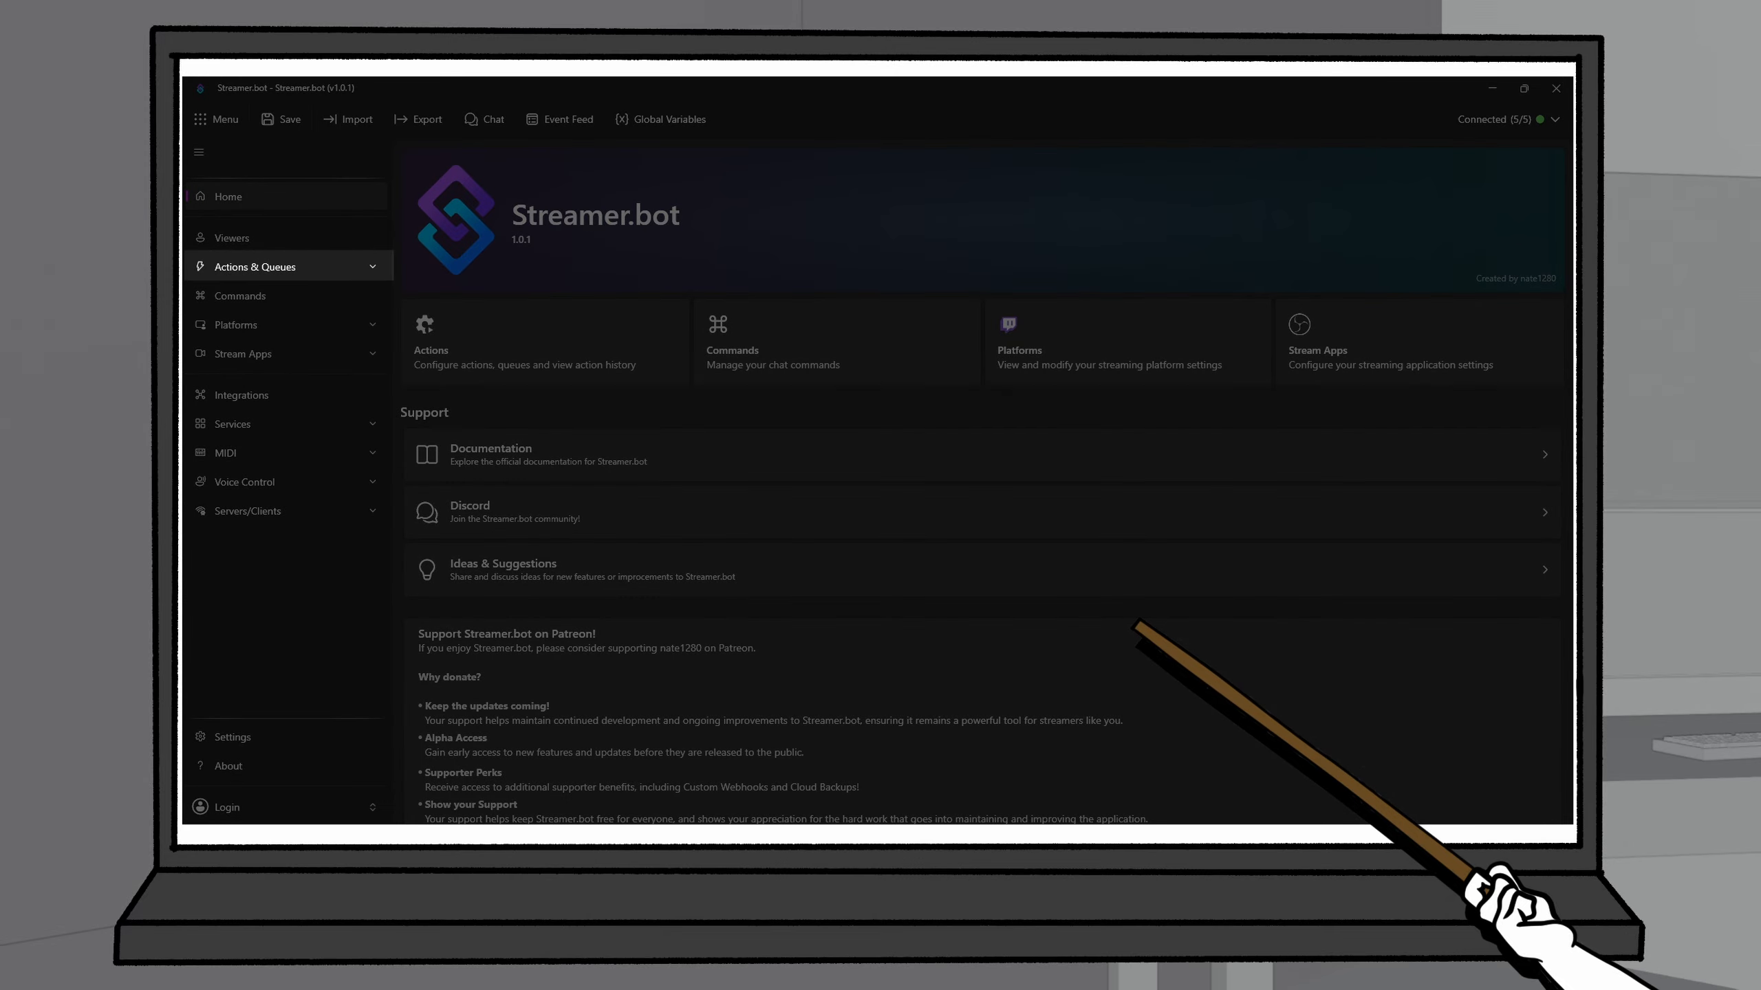
# Open the Queues page and bring up the form for adding a new action queue.
pyautogui.click(373, 267)
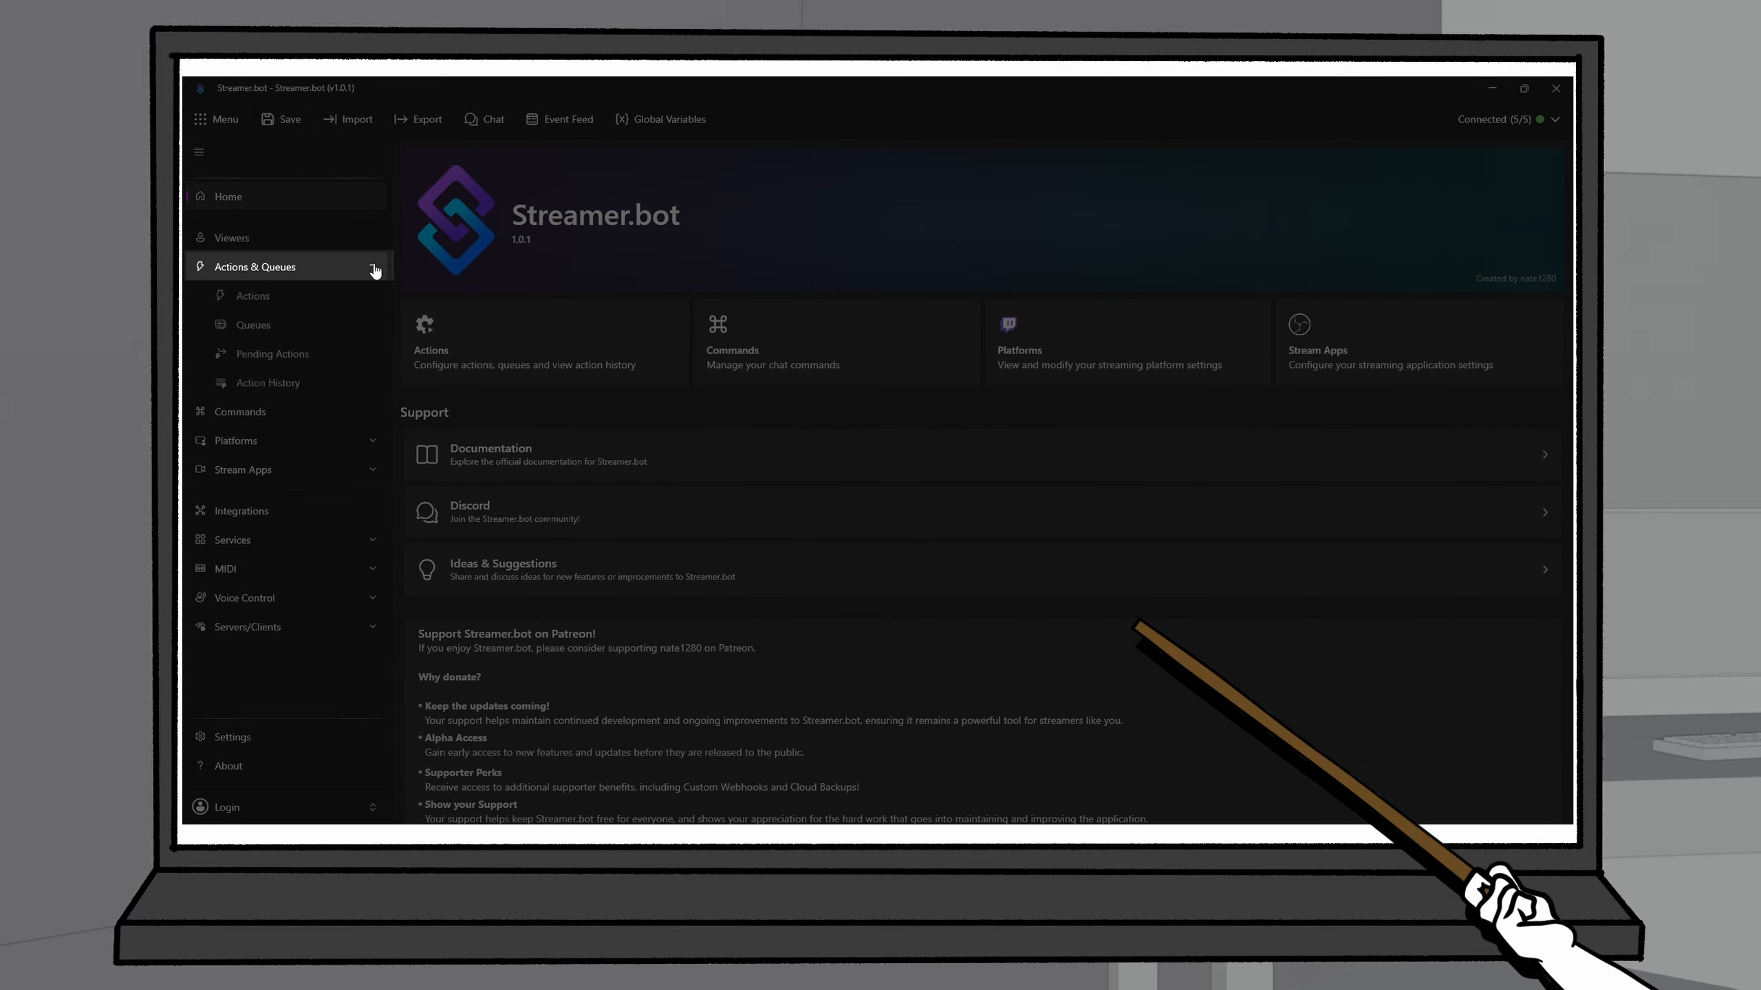
pyautogui.click(310, 321)
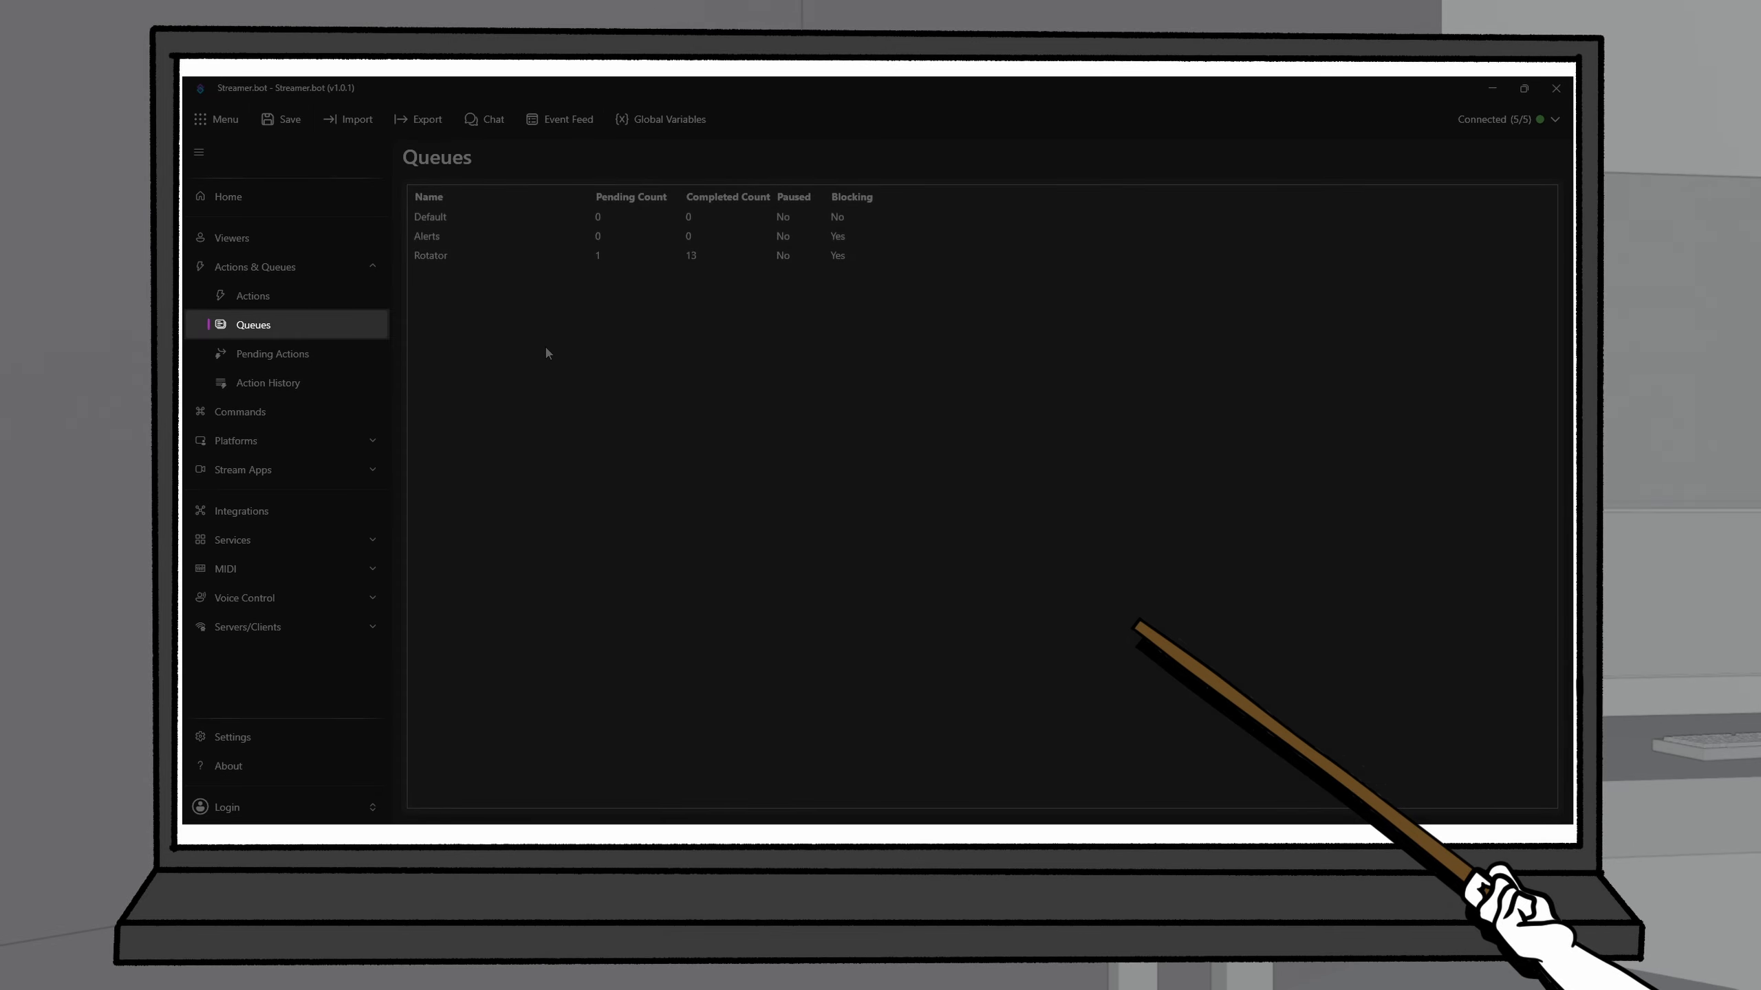
pyautogui.rightClick(547, 350)
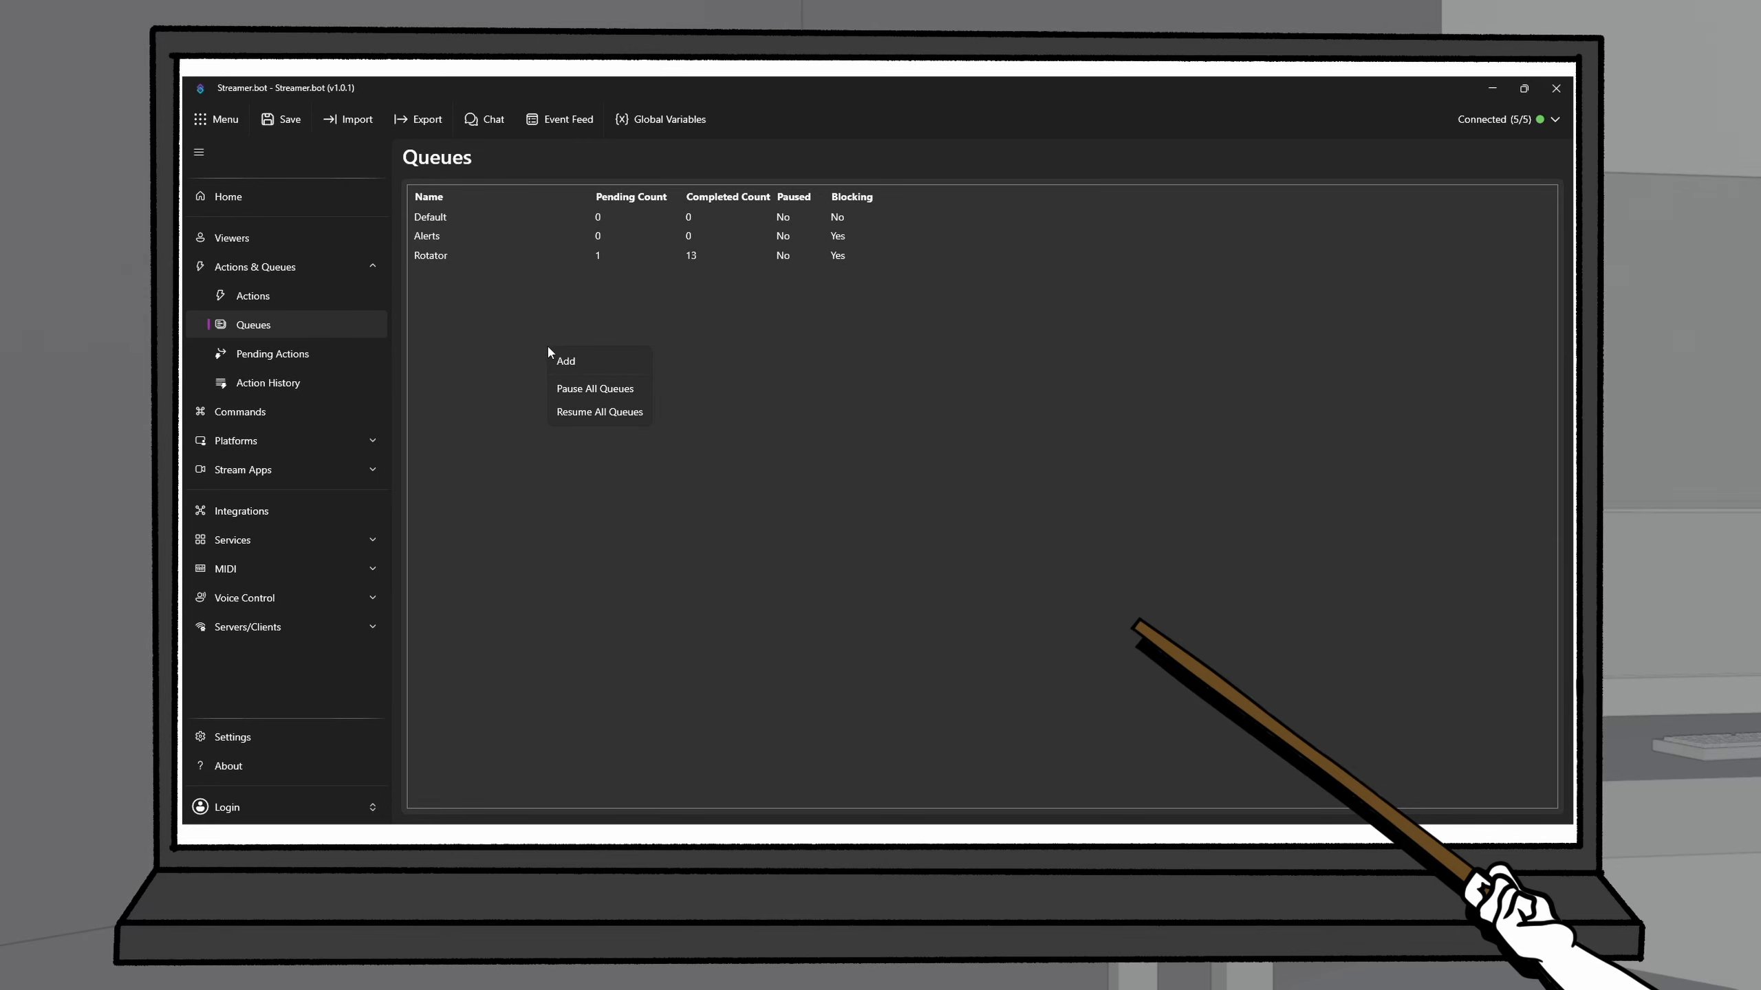
pyautogui.click(567, 360)
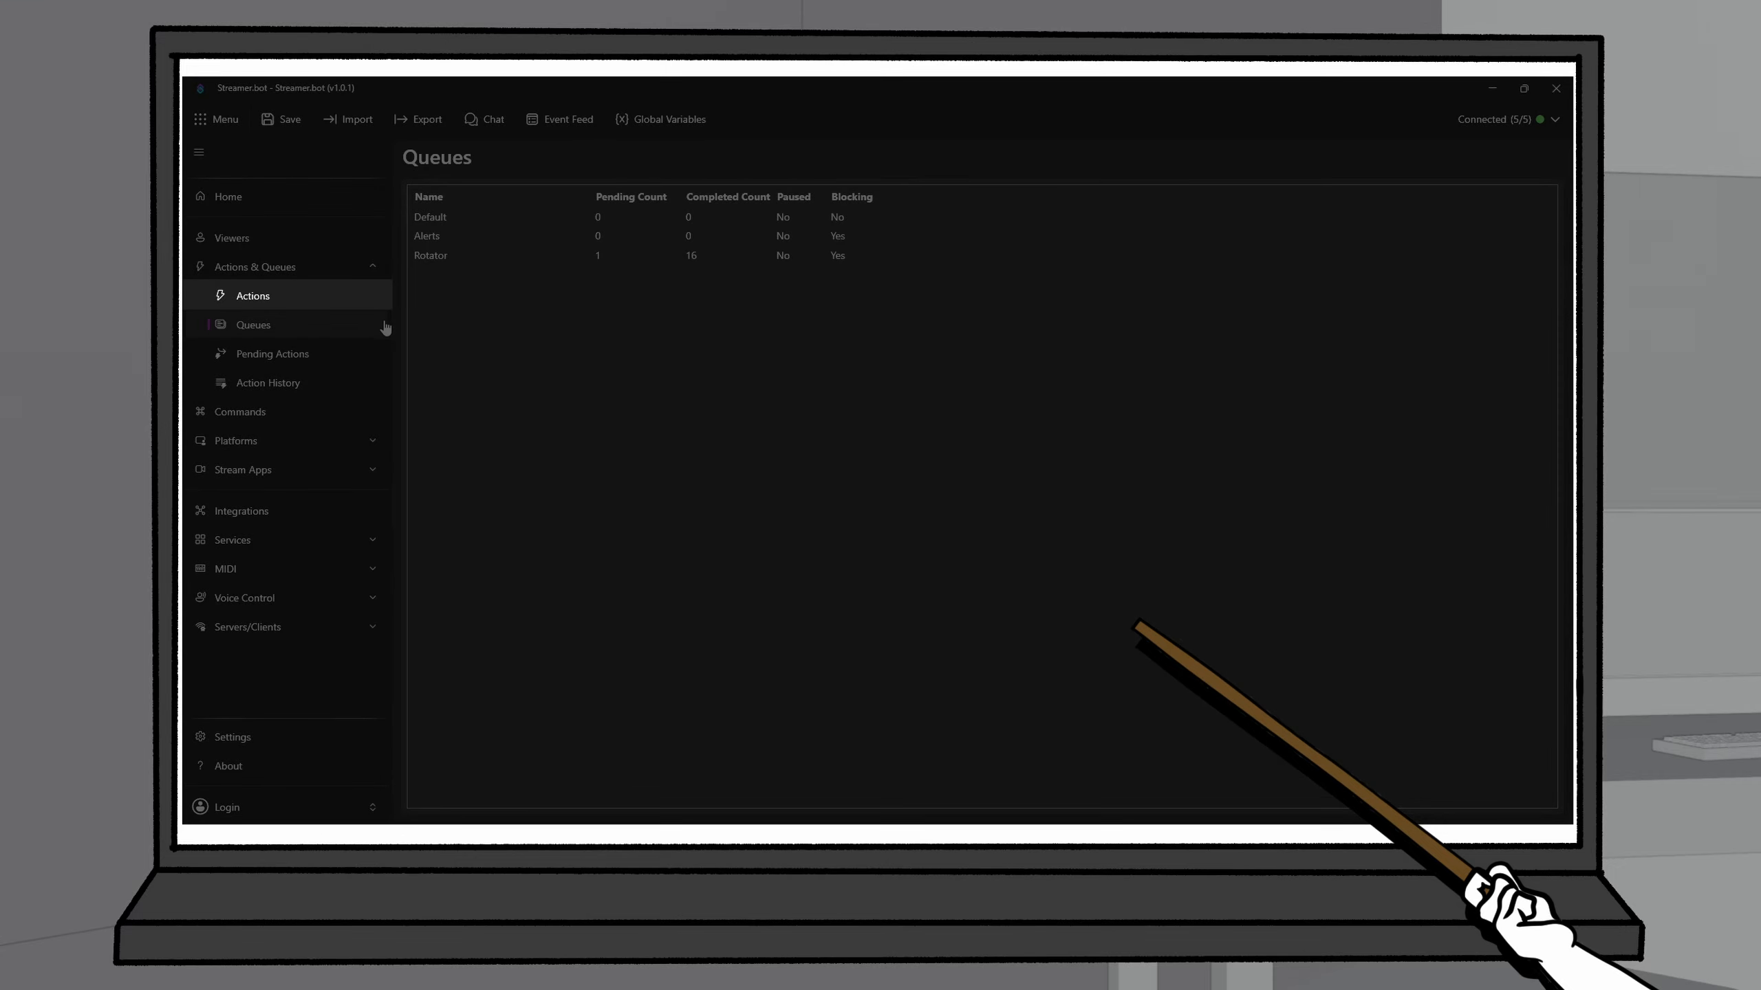
# Go to the Actions page, expand the Alerts Twitch group and open one of its alert actions.
pyautogui.click(338, 307)
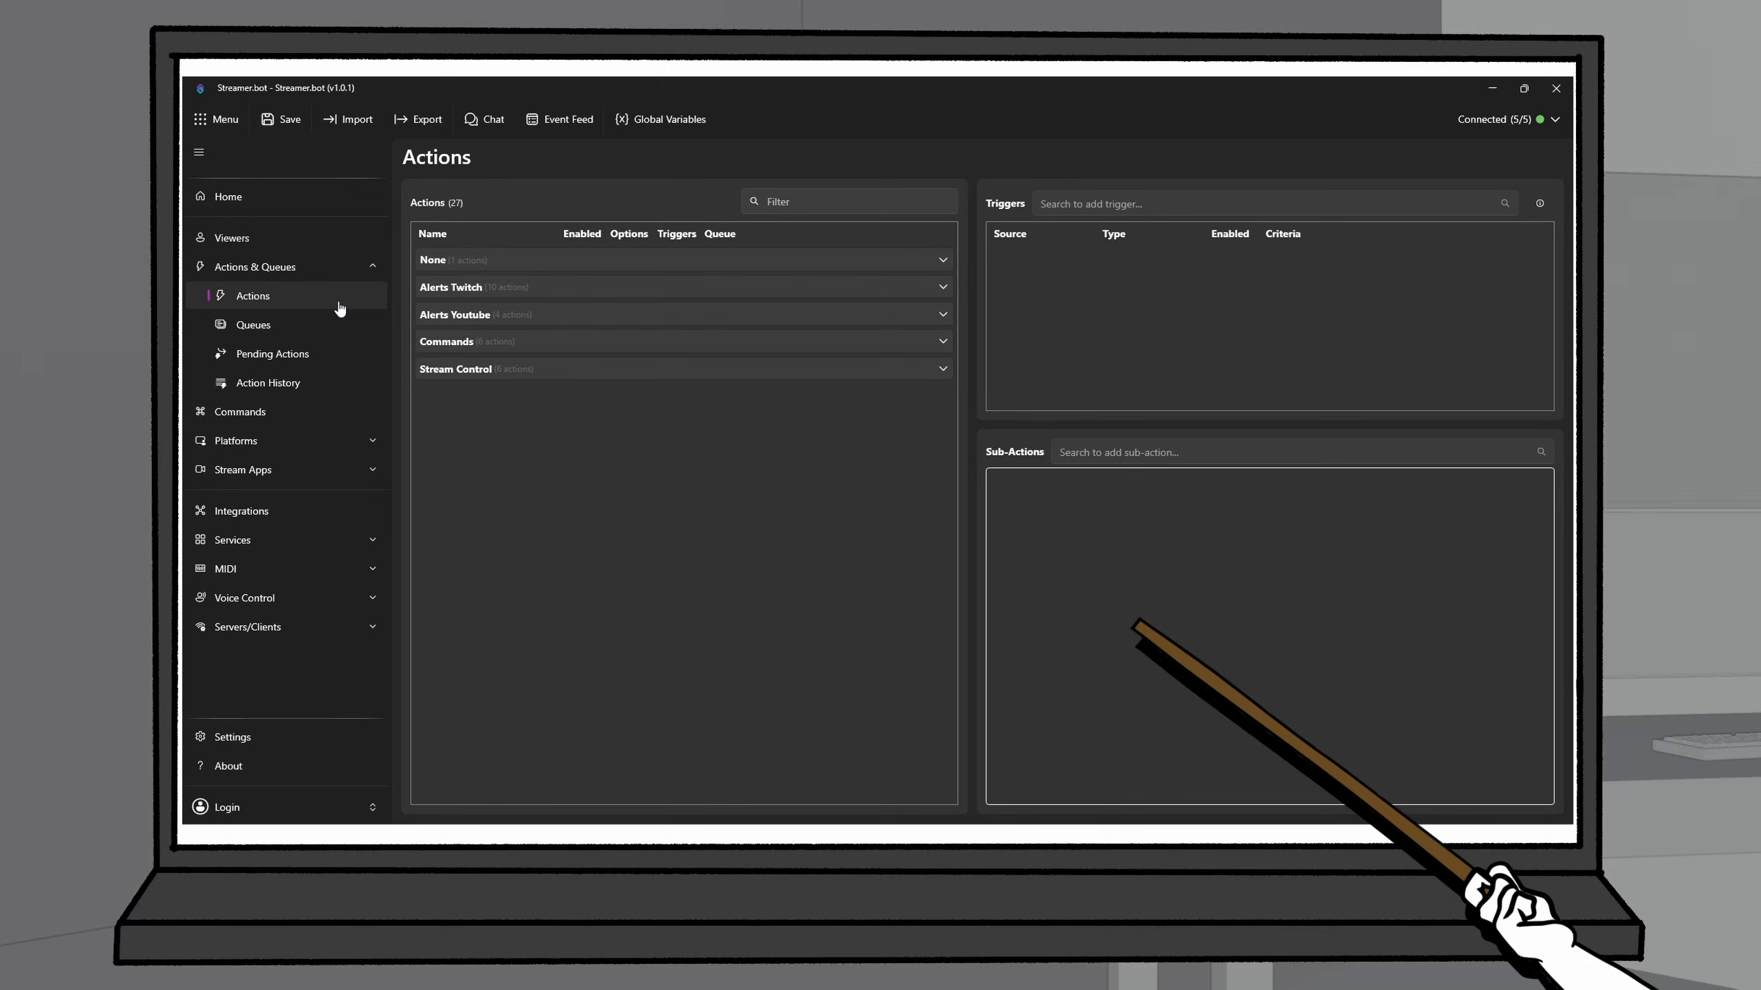
pyautogui.click(457, 288)
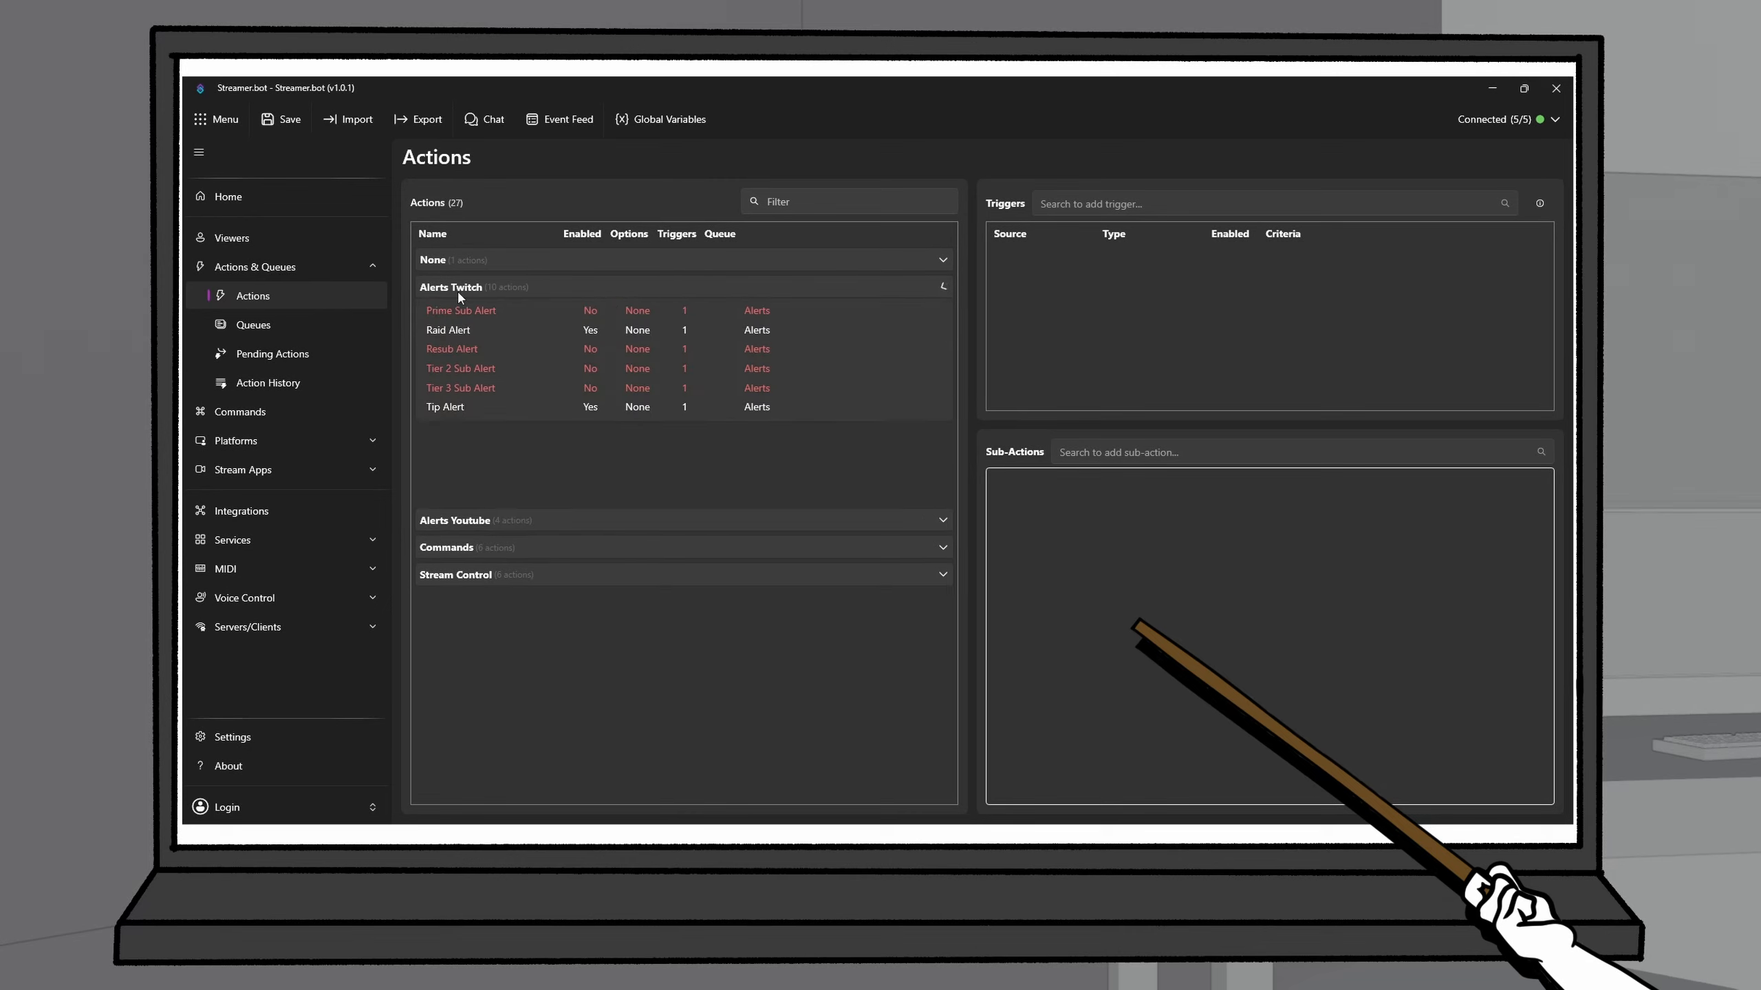
pyautogui.click(469, 340)
pyautogui.doubleClick(469, 339)
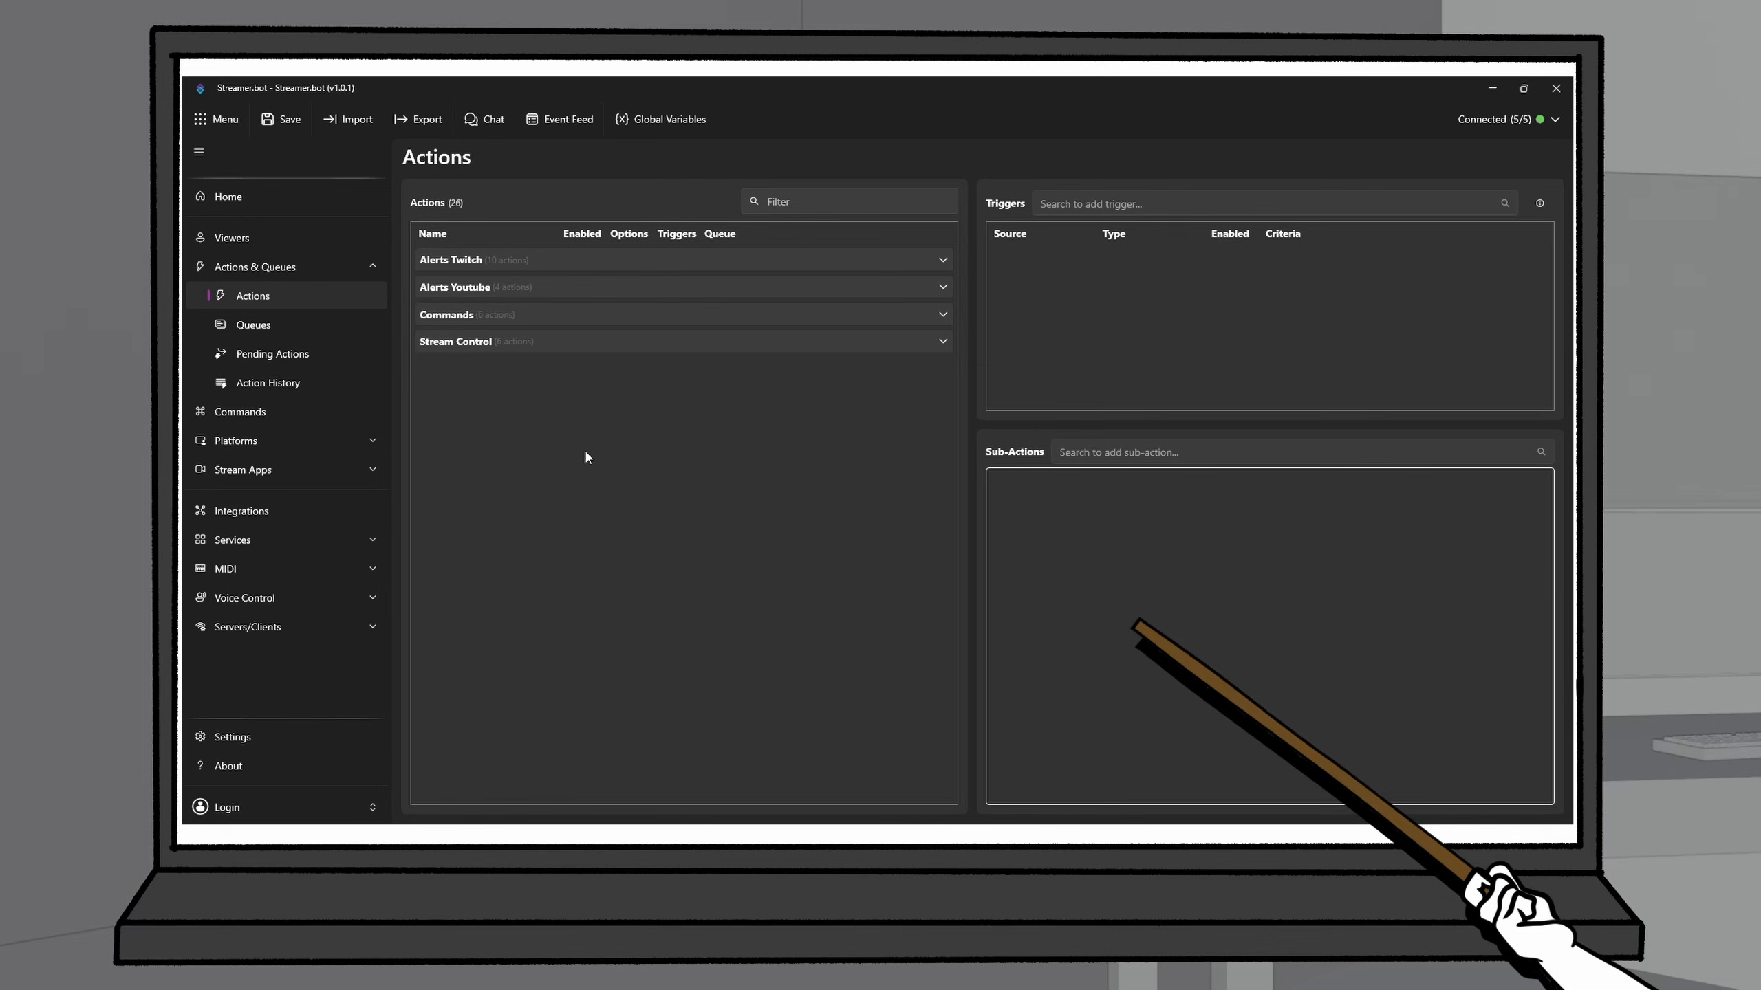
# Create a new action named pause_alerts in the Default queue.
pyautogui.rightClick(584, 418)
pyautogui.click(610, 438)
pyautogui.write('paus')
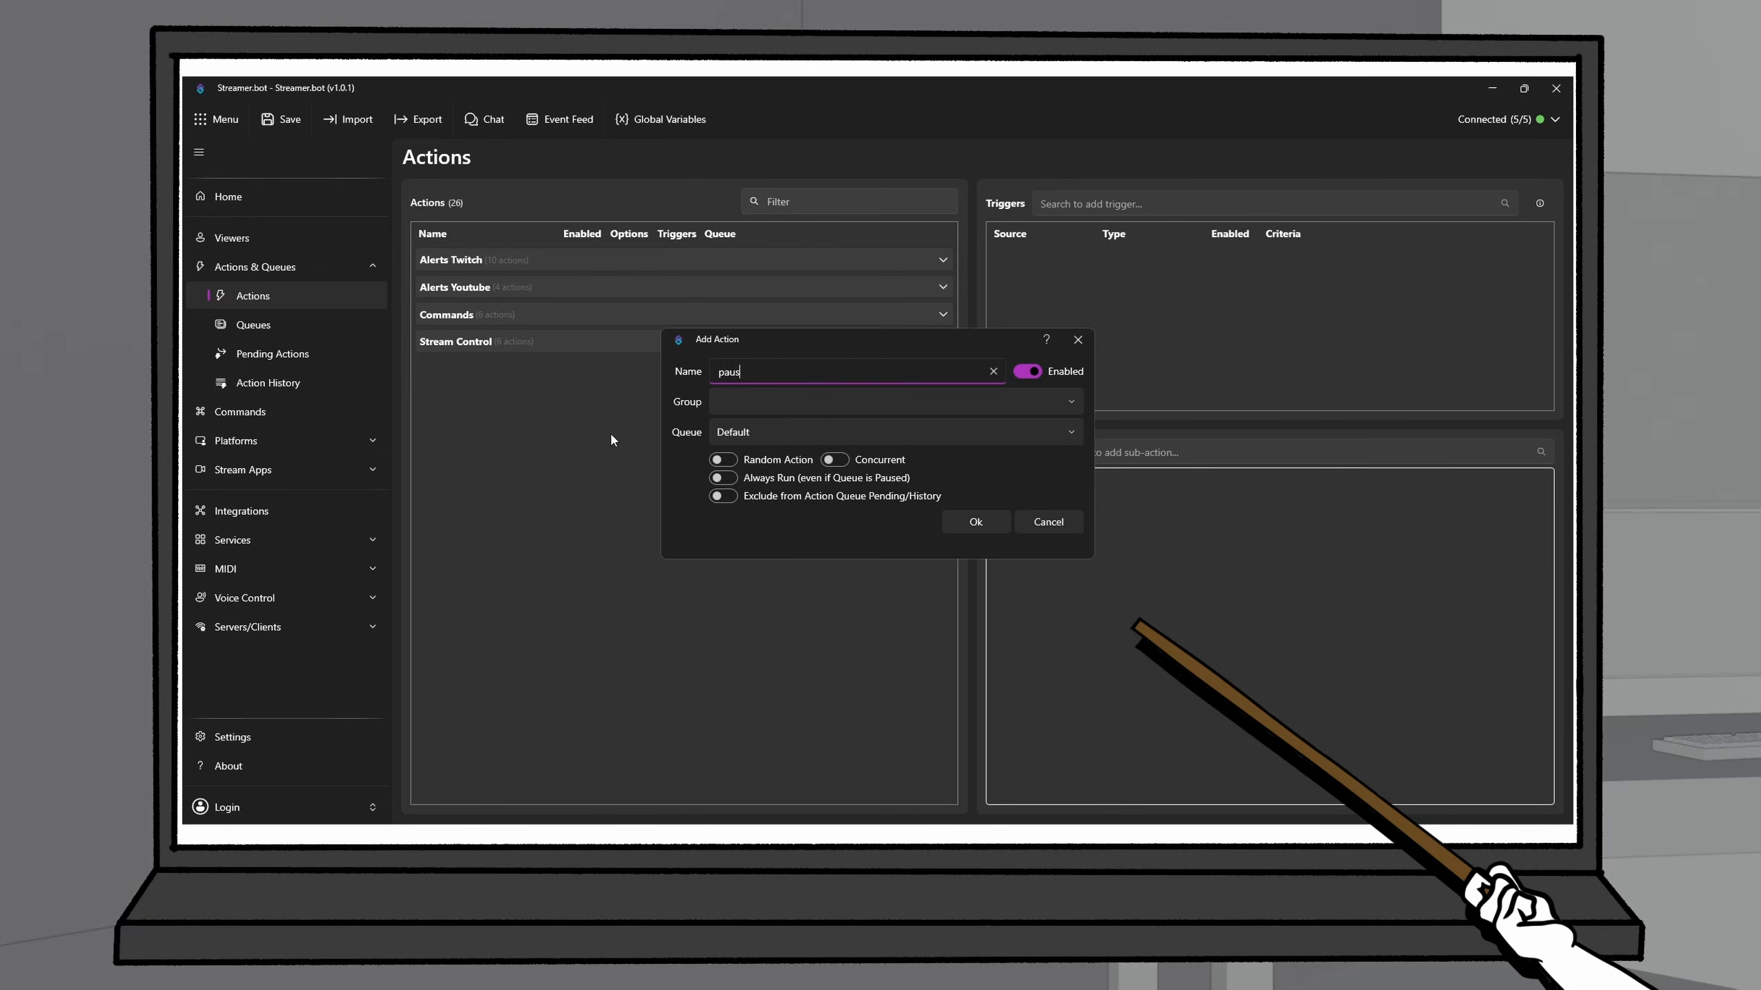
pyautogui.write('e_alerts')
pyautogui.click(974, 520)
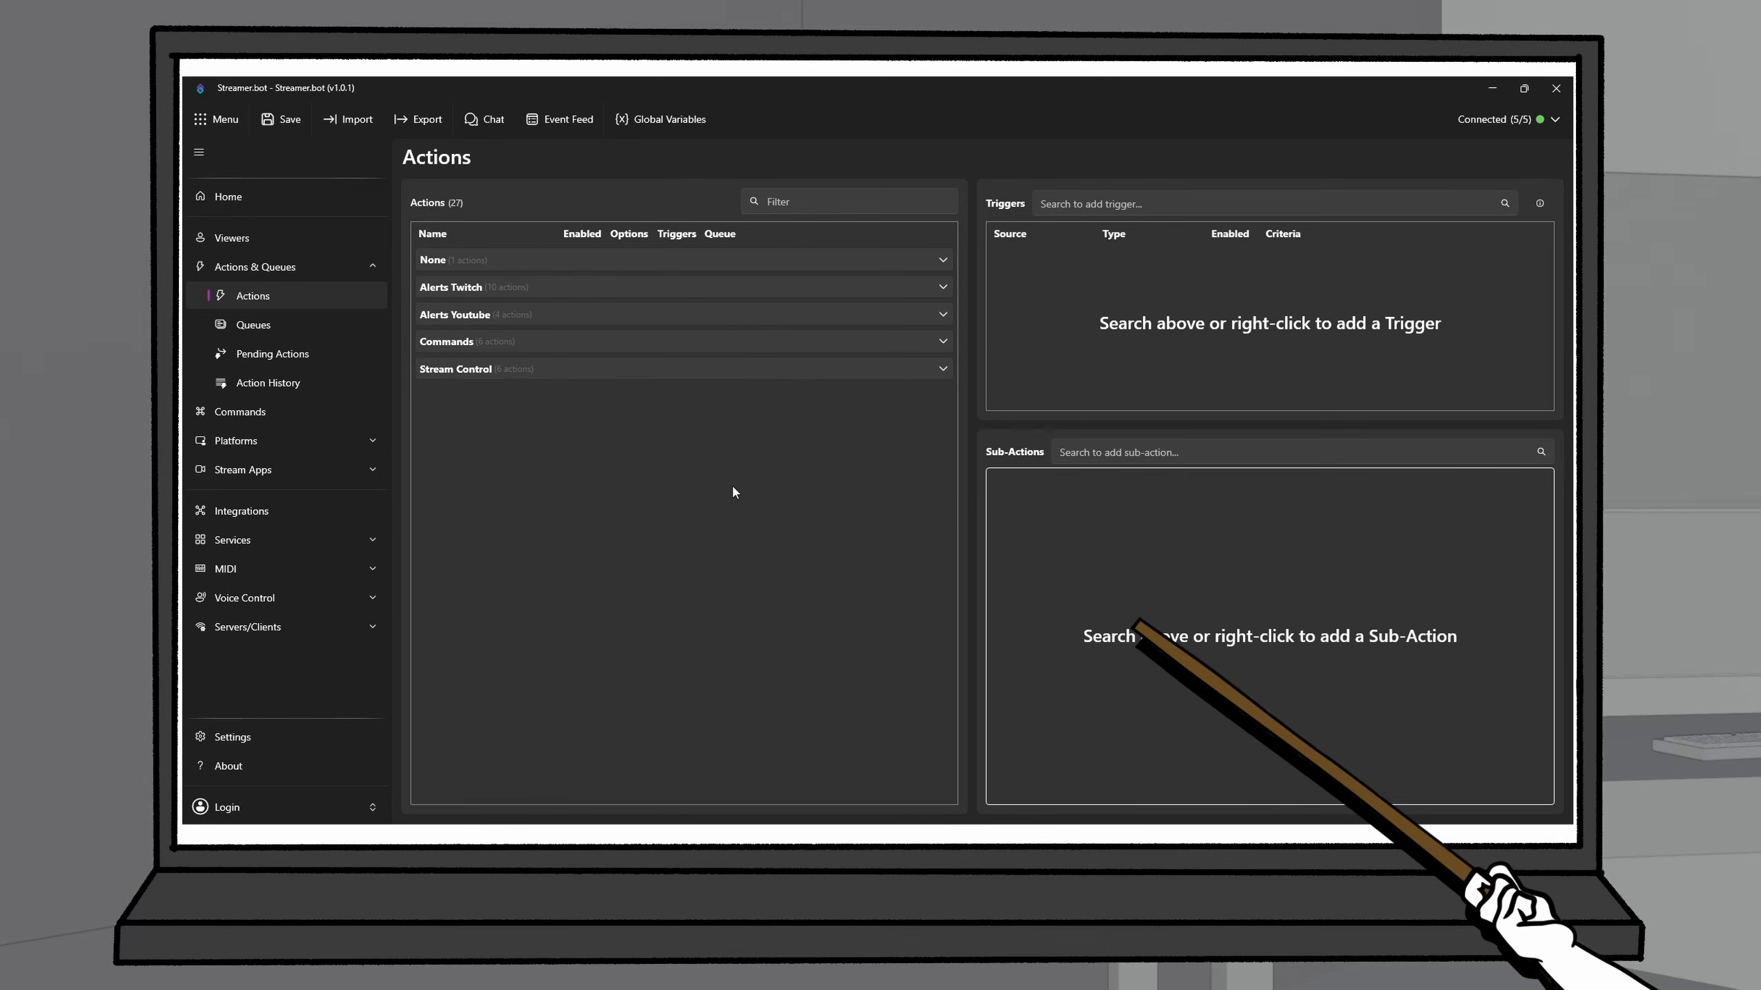
# Give the pause_alerts action a Set Action Queue Pause State sub-action with queue Alerts and state Pause.
pyautogui.click(509, 259)
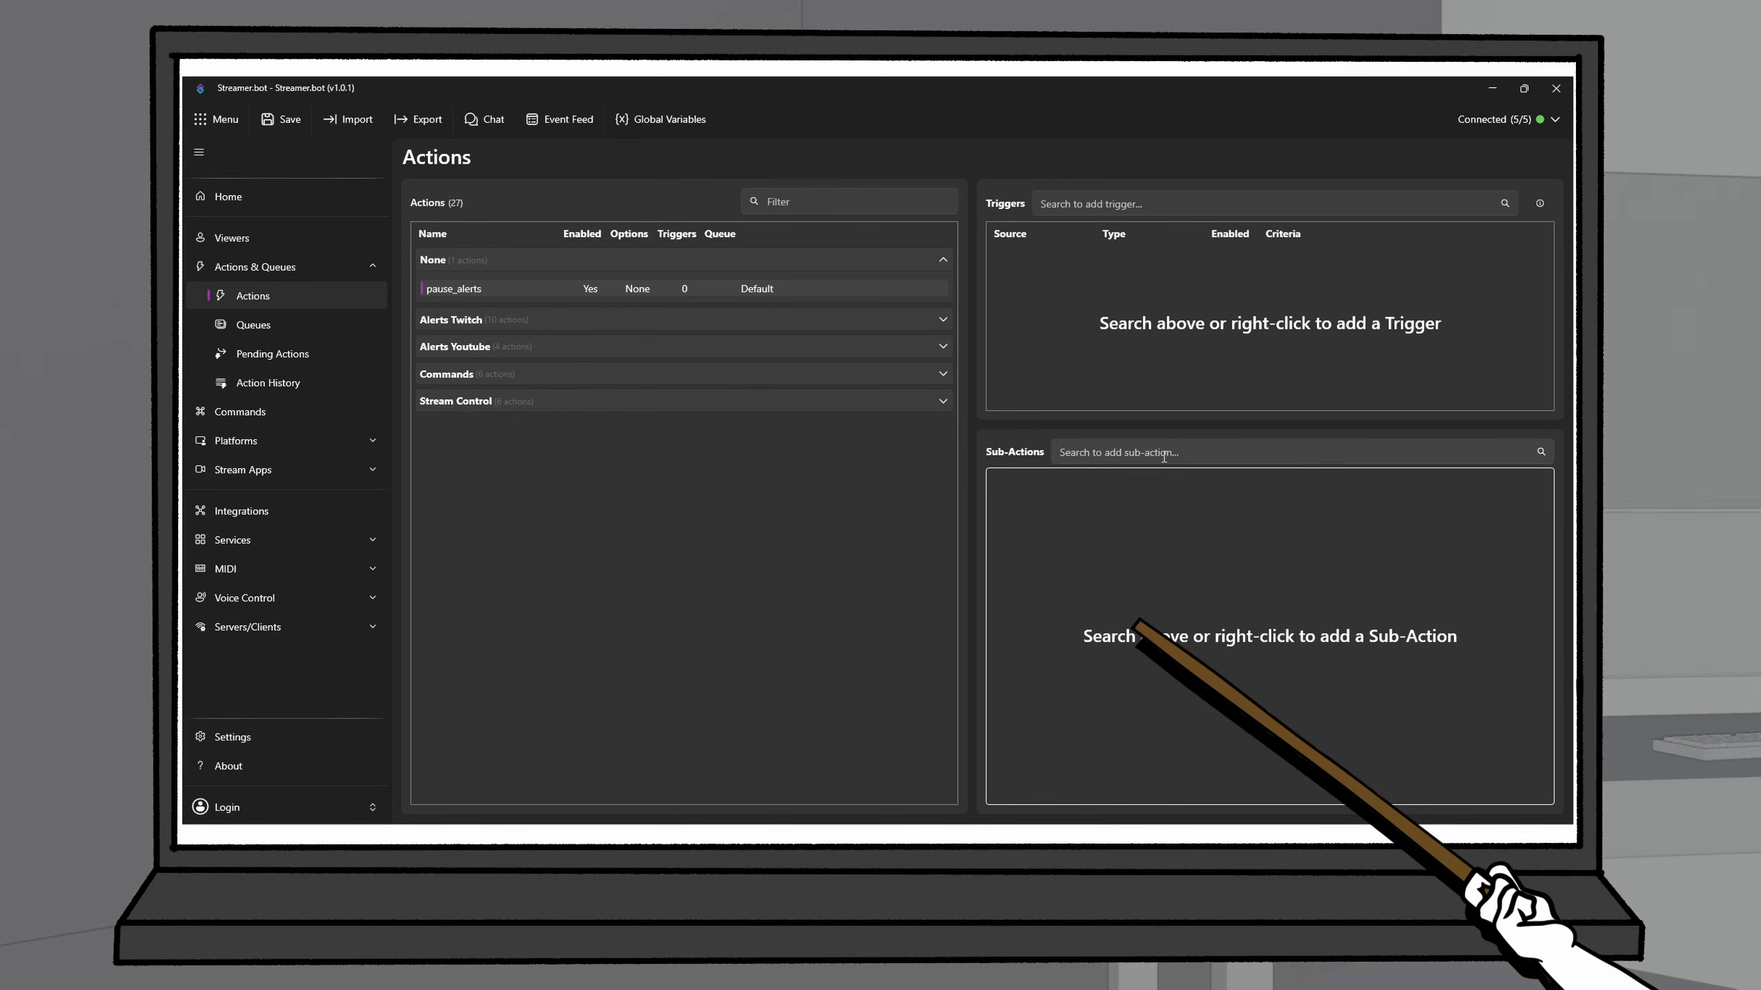
pyautogui.rightClick(1101, 513)
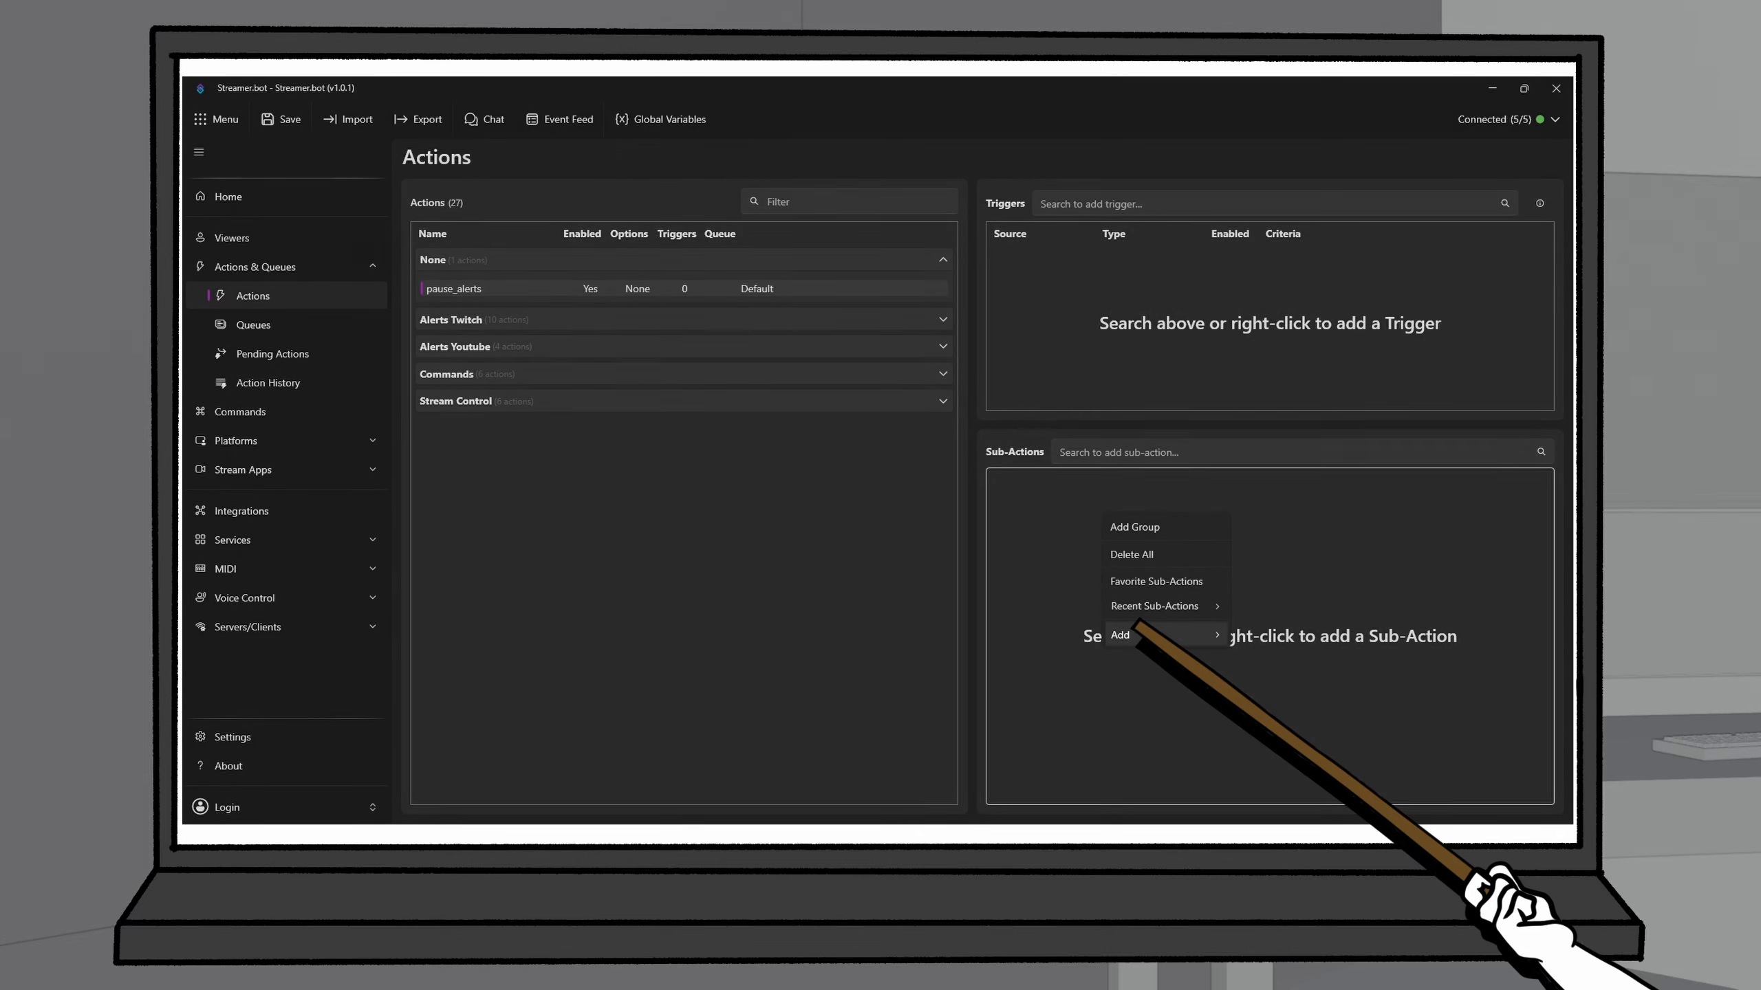
pyautogui.moveTo(1150, 635)
pyautogui.moveTo(1279, 297)
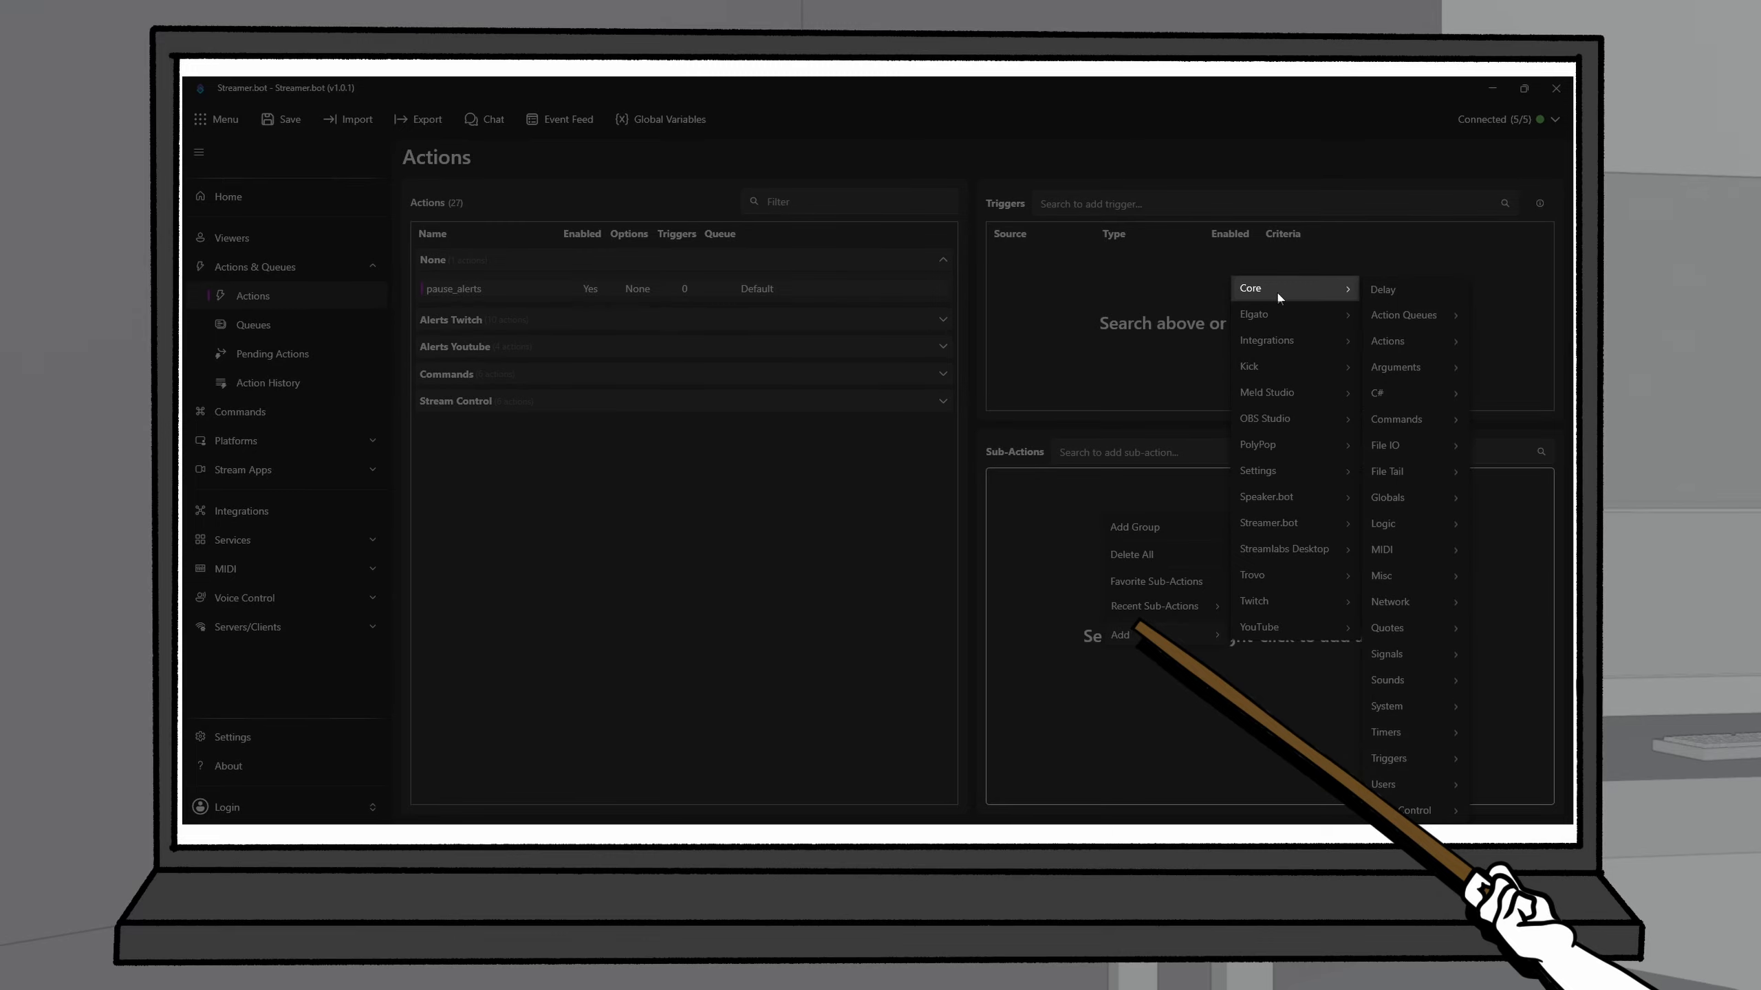
pyautogui.moveTo(1392, 317)
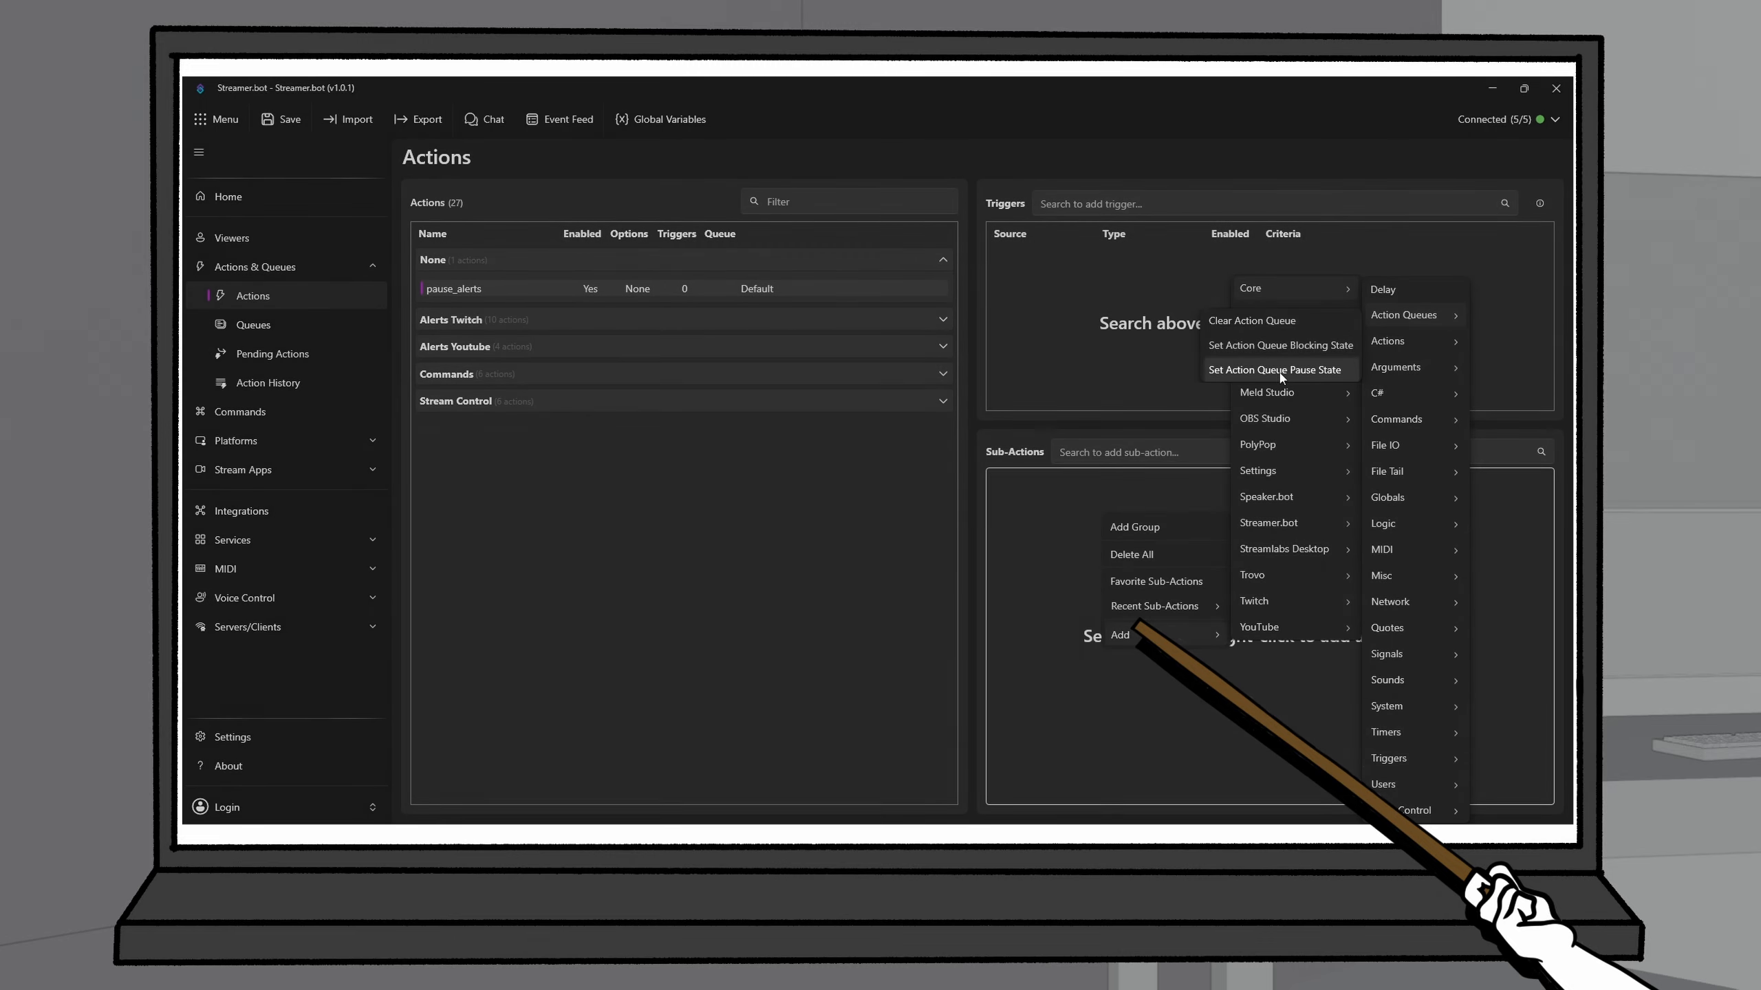
pyautogui.click(1280, 372)
pyautogui.click(810, 408)
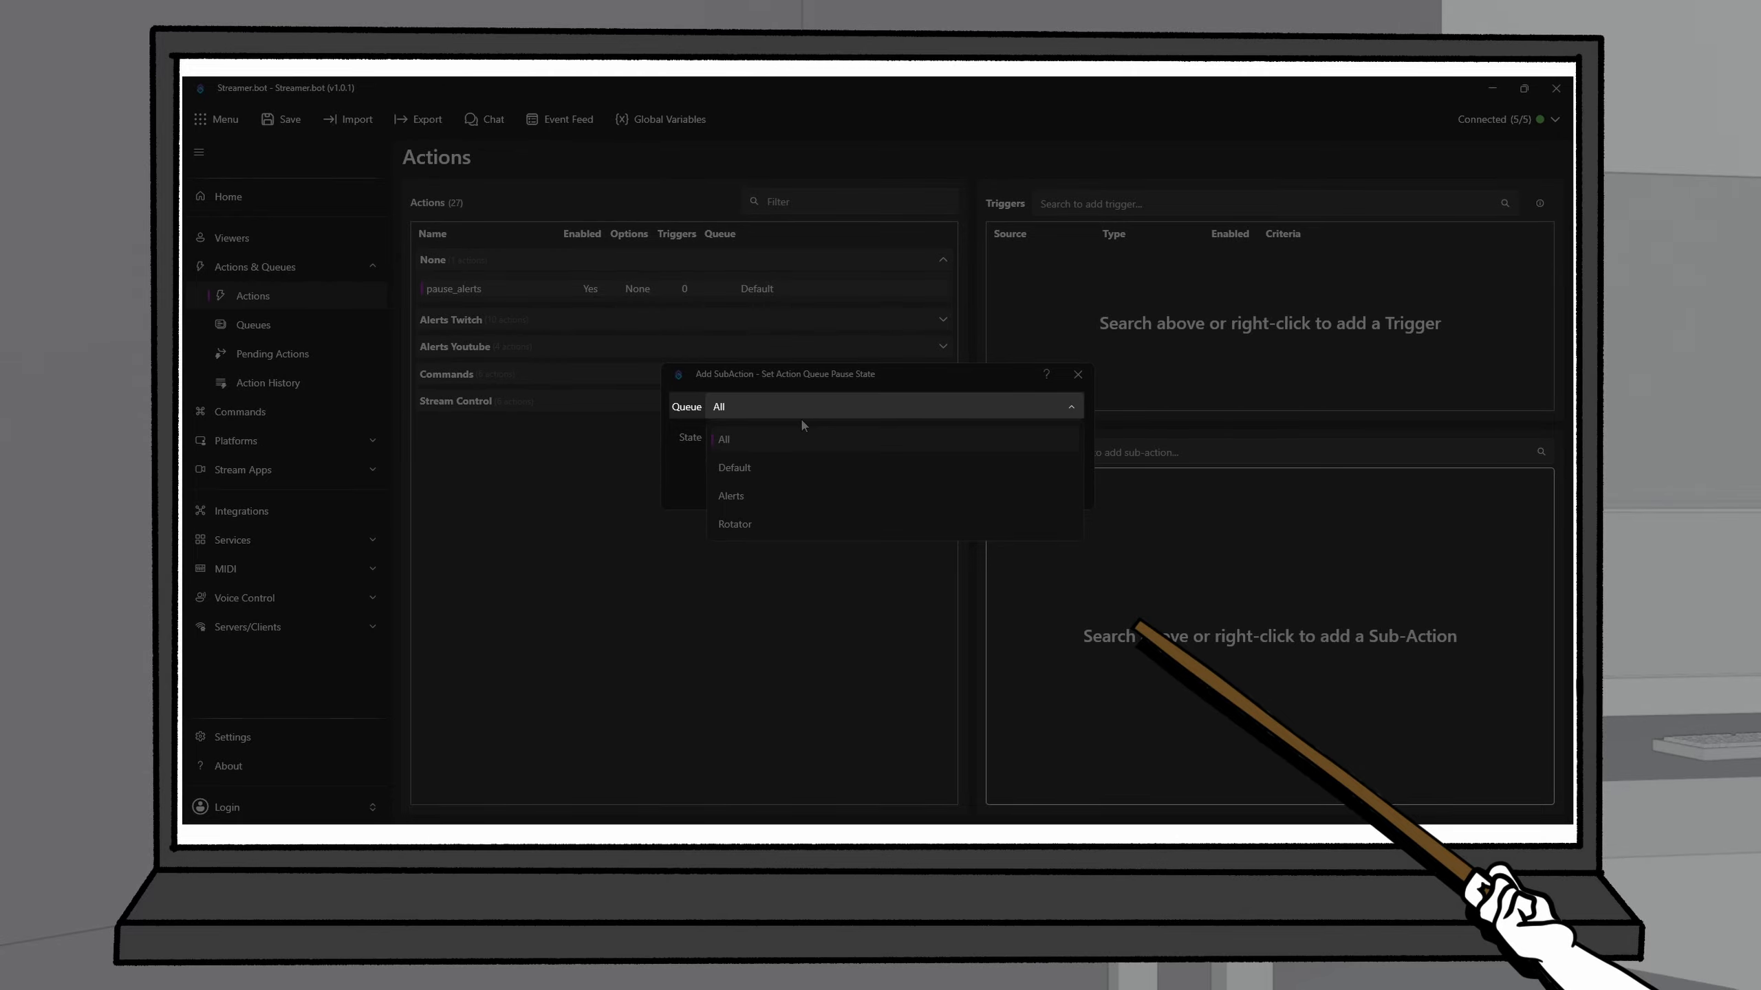
pyautogui.click(784, 495)
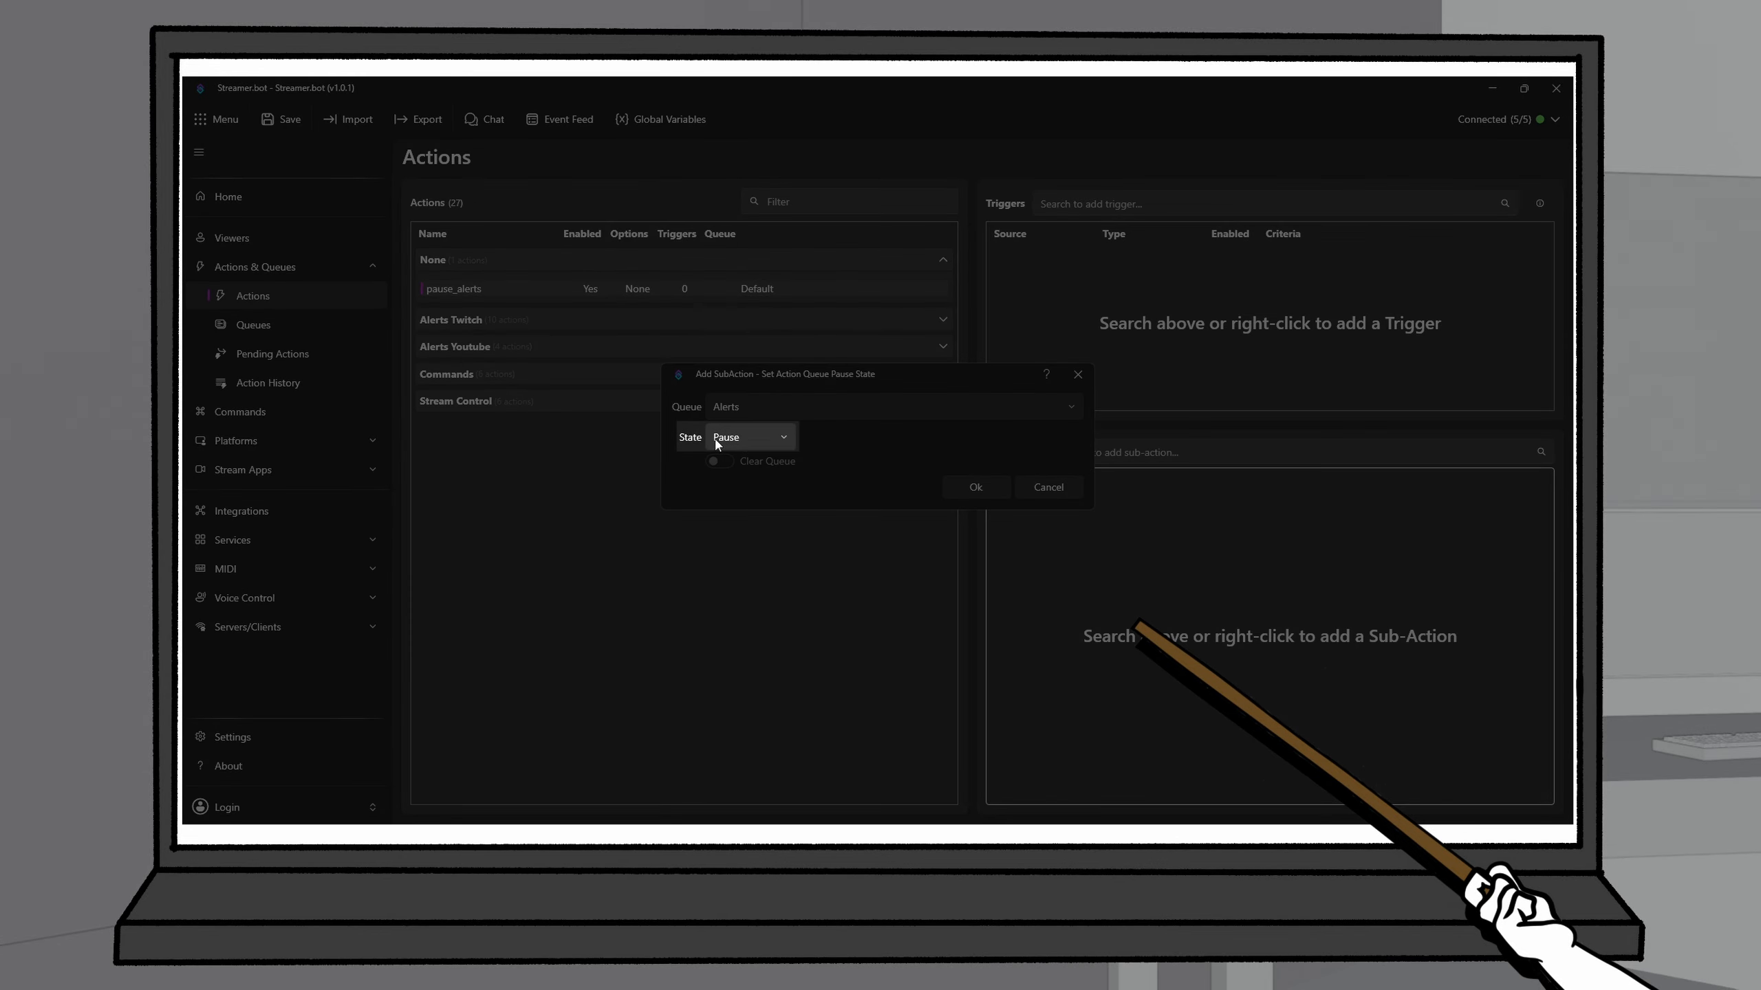
pyautogui.click(975, 487)
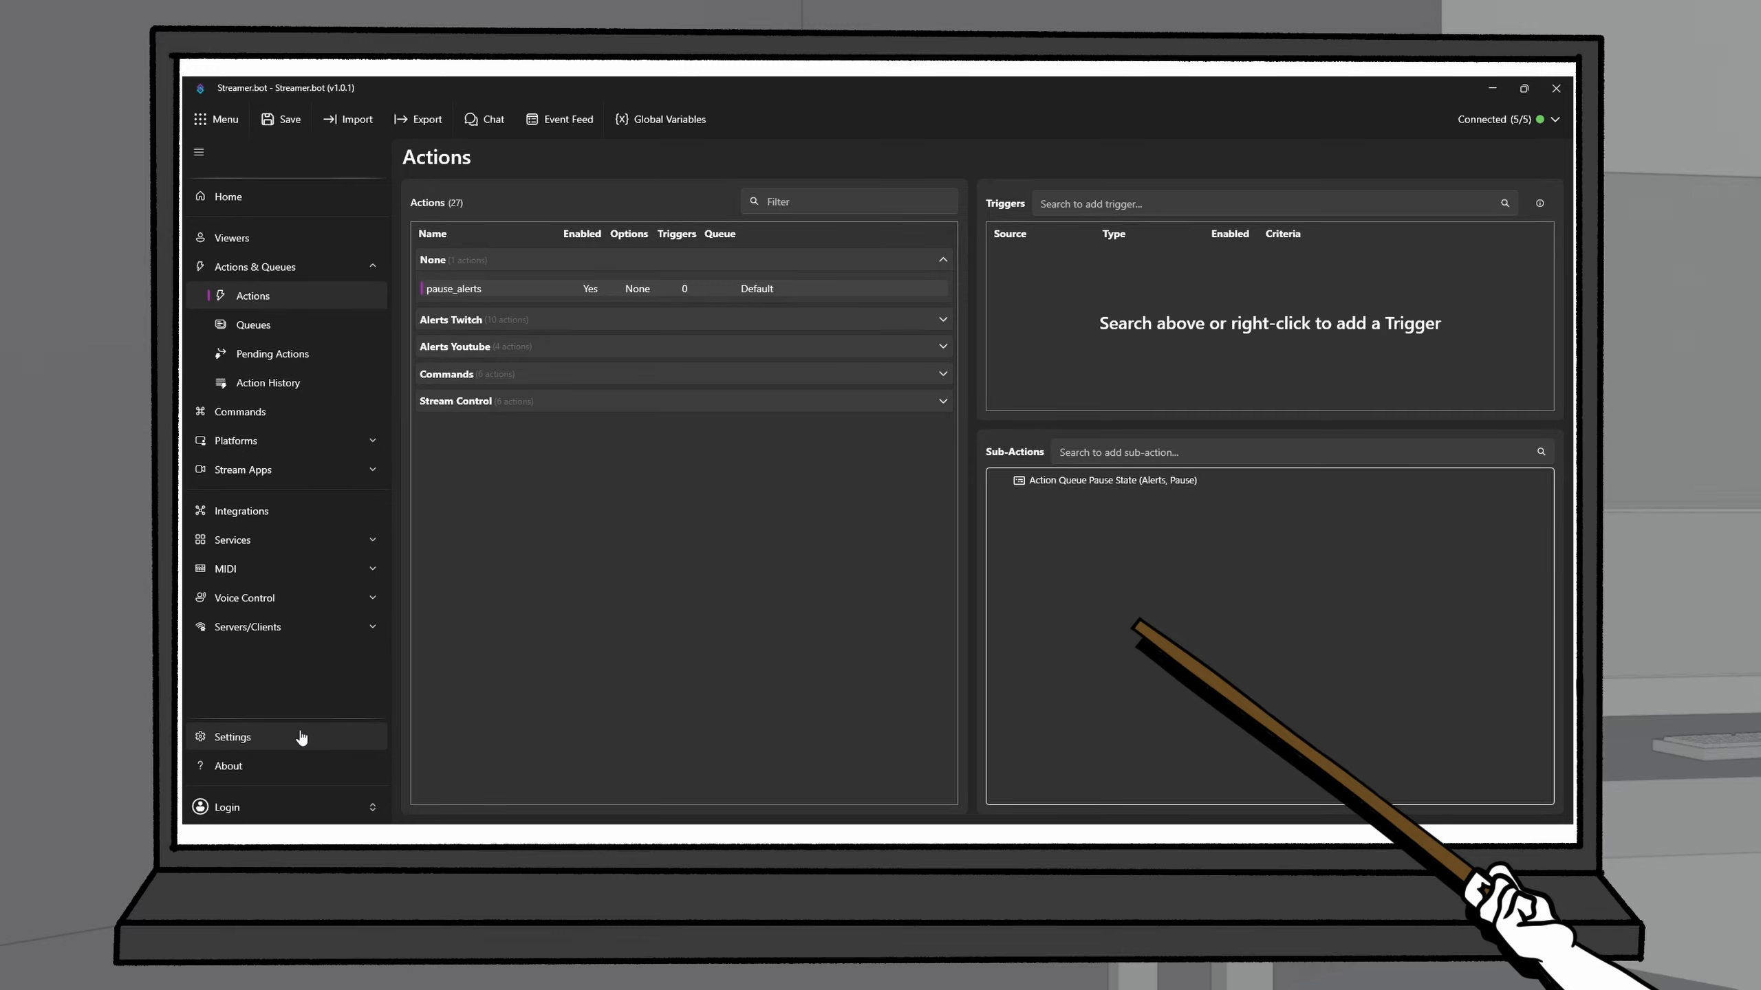
# Duplicate the pause_alerts action and rename the copy resume_alerts.
pyautogui.rightClick(463, 292)
pyautogui.click(513, 365)
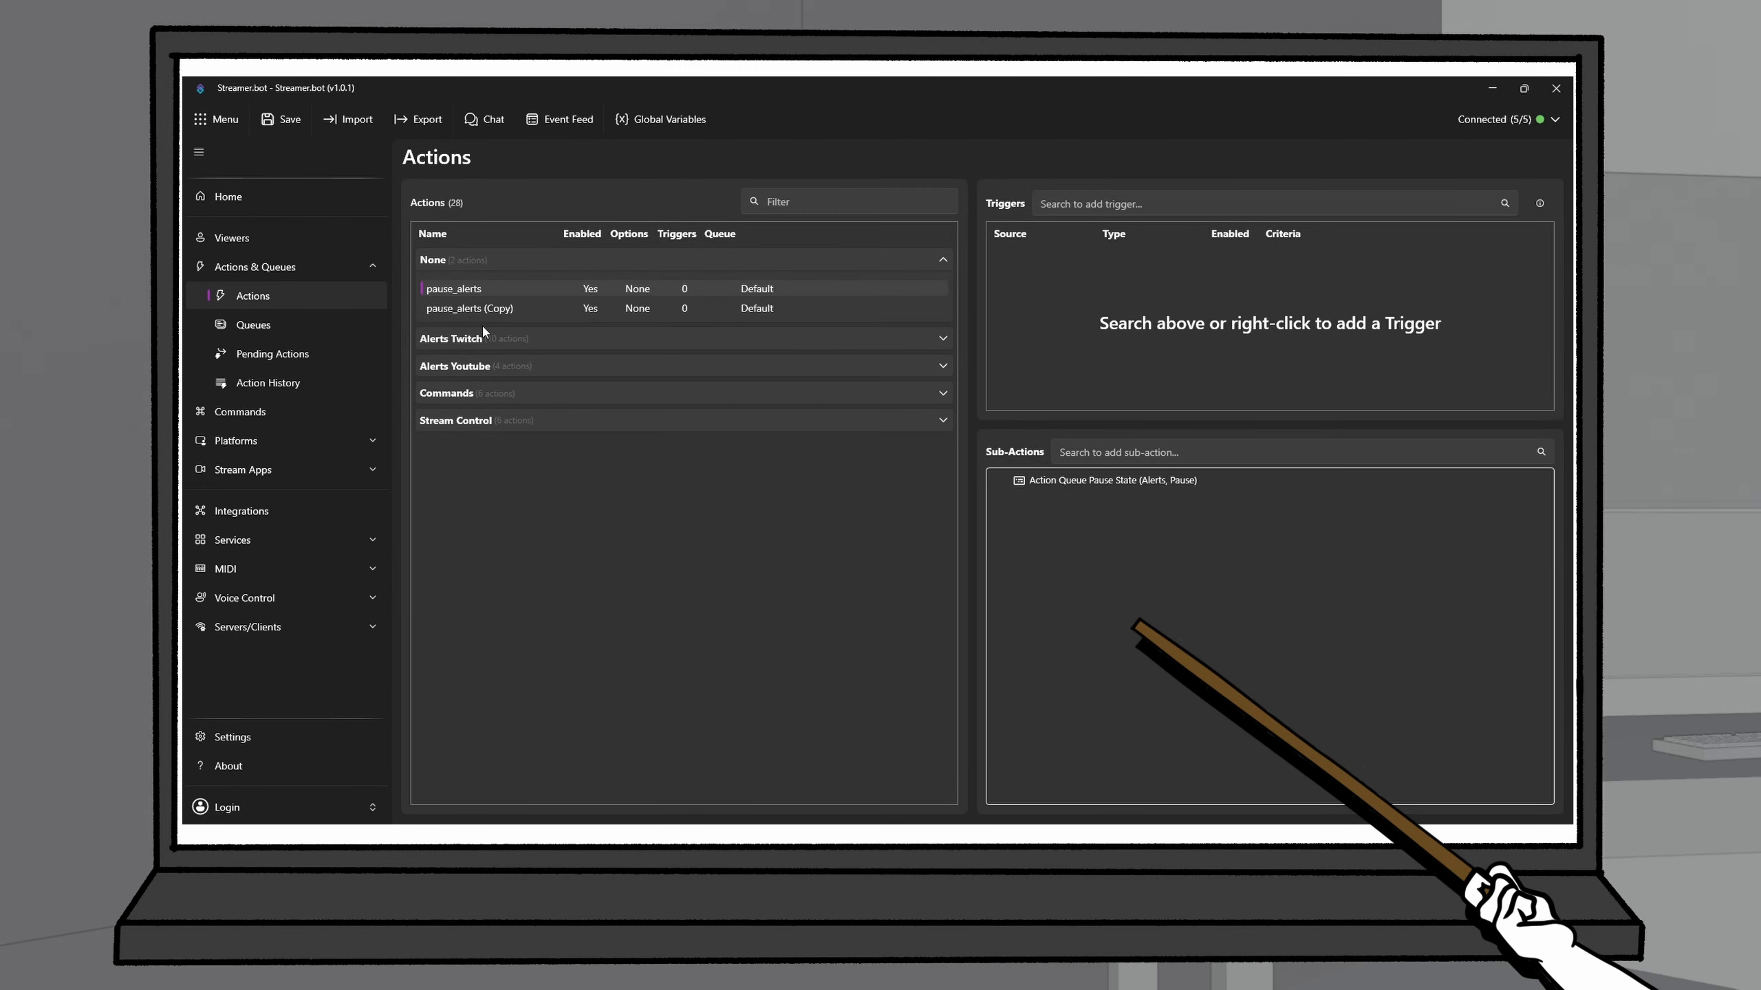
pyautogui.doubleClick(486, 311)
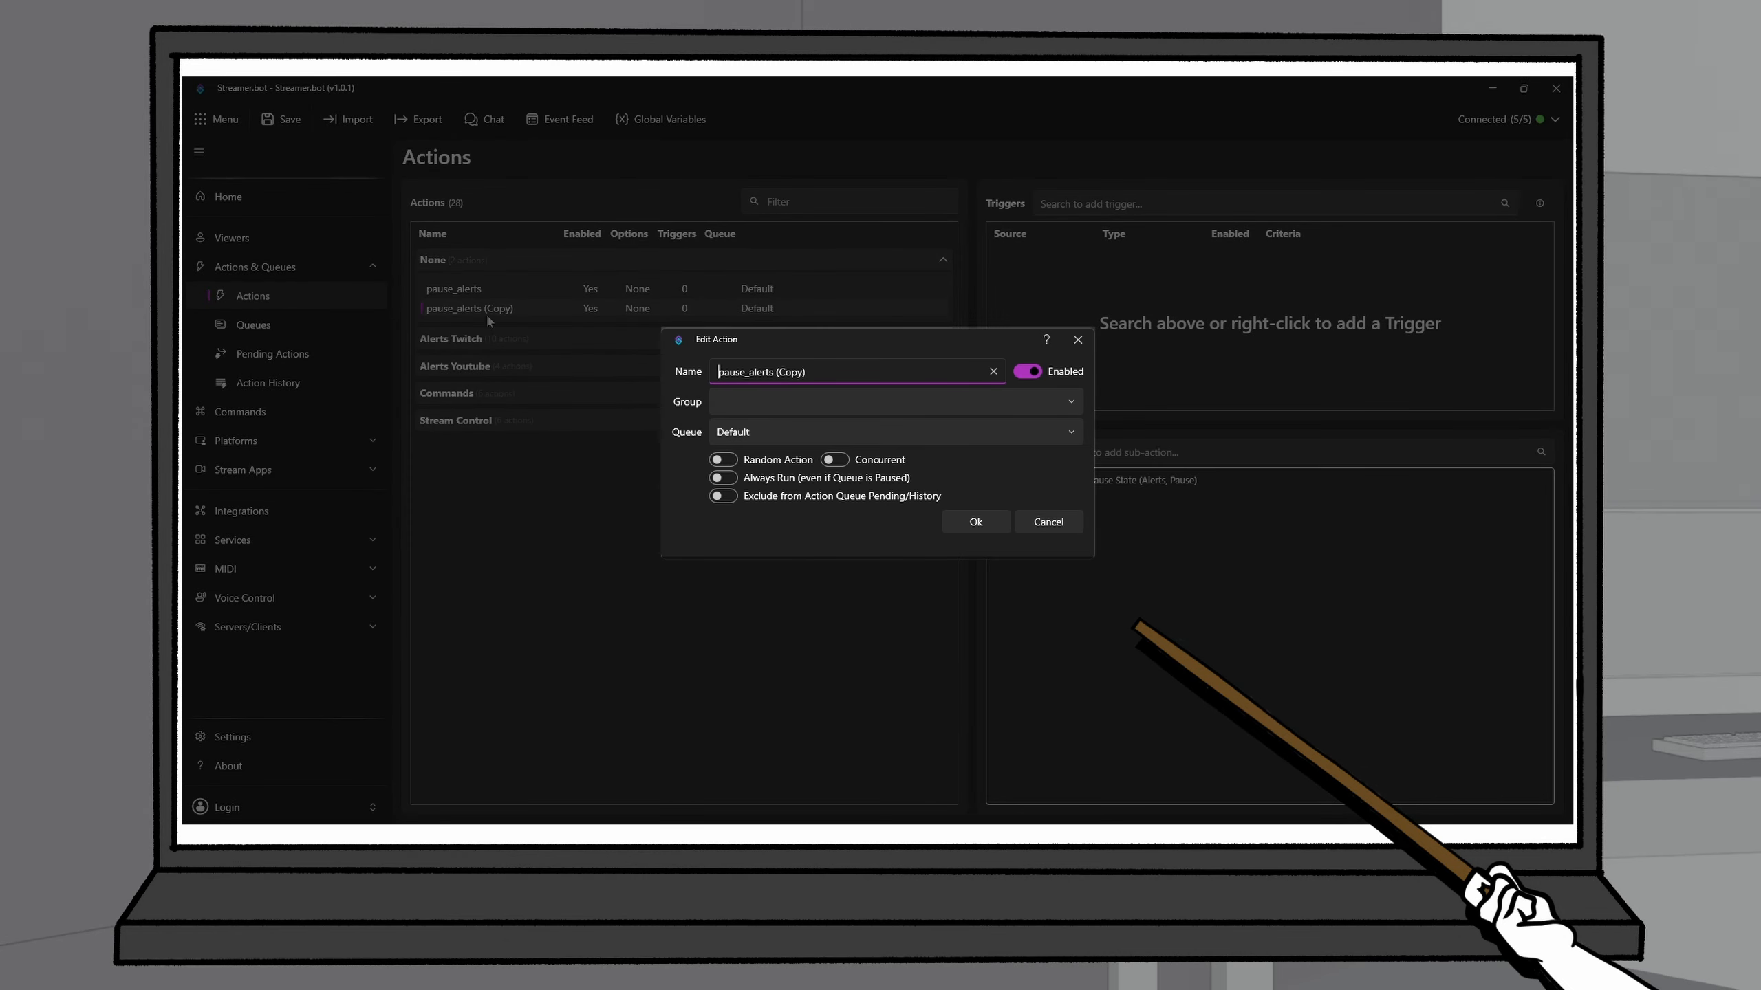
pyautogui.tripleClick(745, 373)
pyautogui.write('resume_alerts')
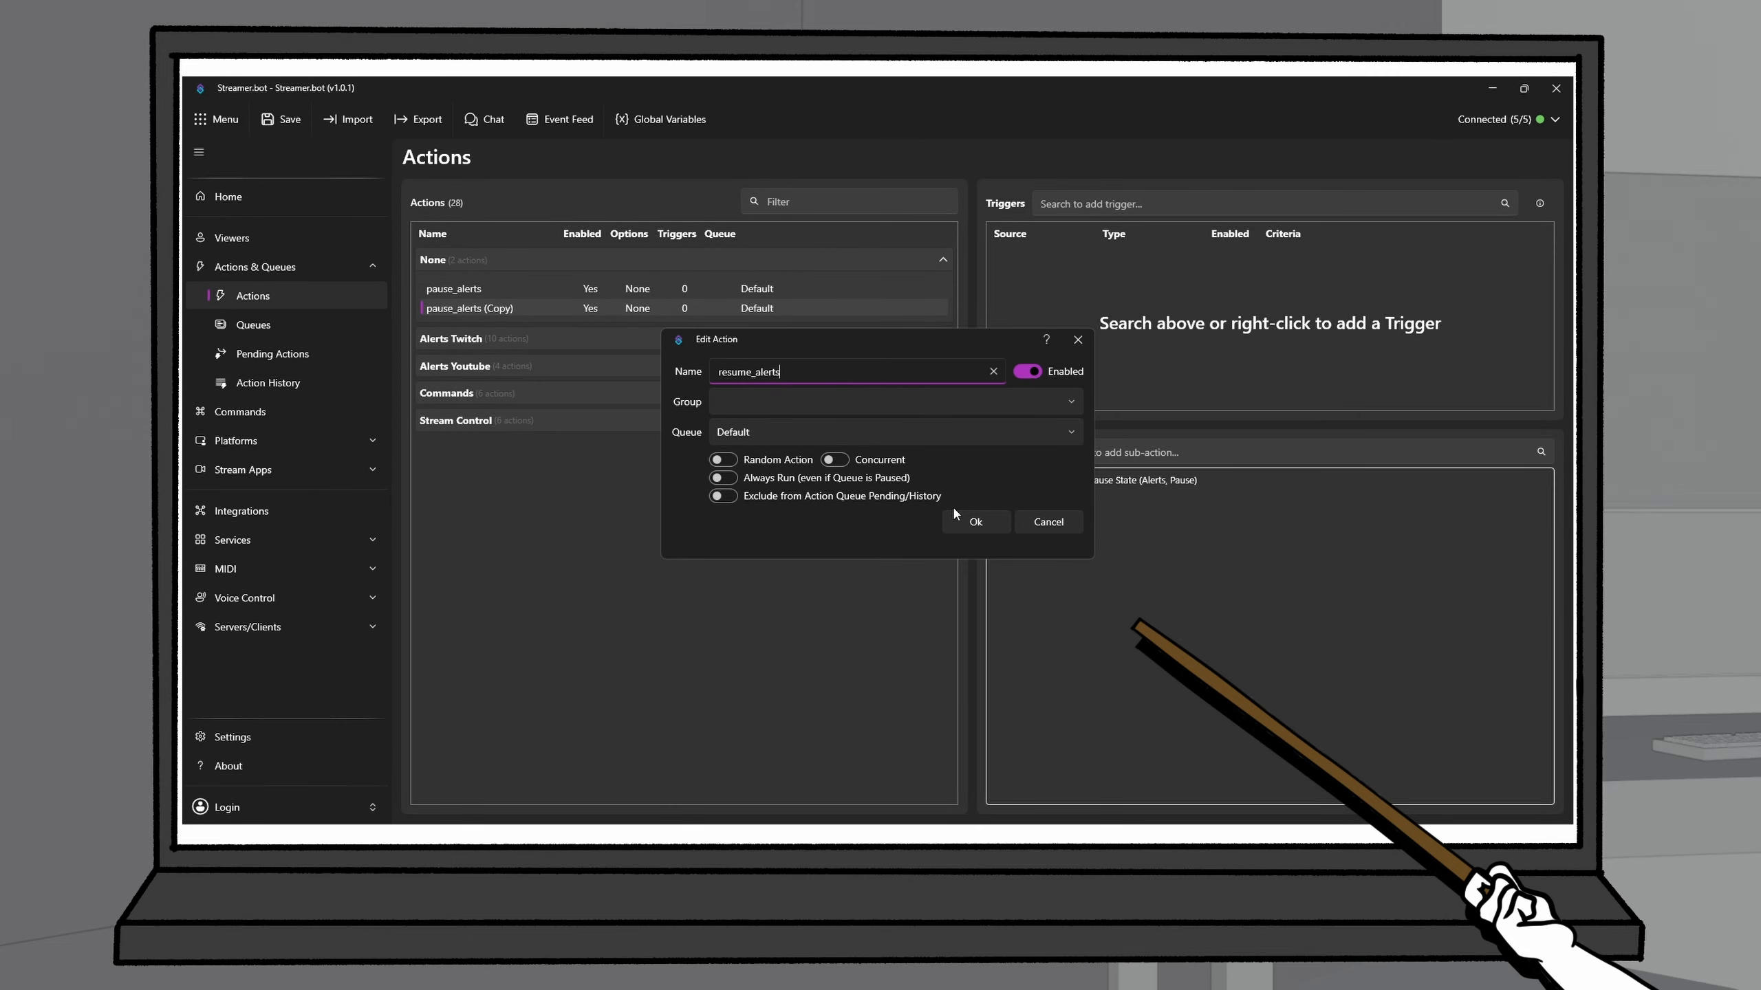
pyautogui.click(956, 516)
# Set the state of the queue pause sub-action in resume_alerts to Resume.
pyautogui.doubleClick(1084, 484)
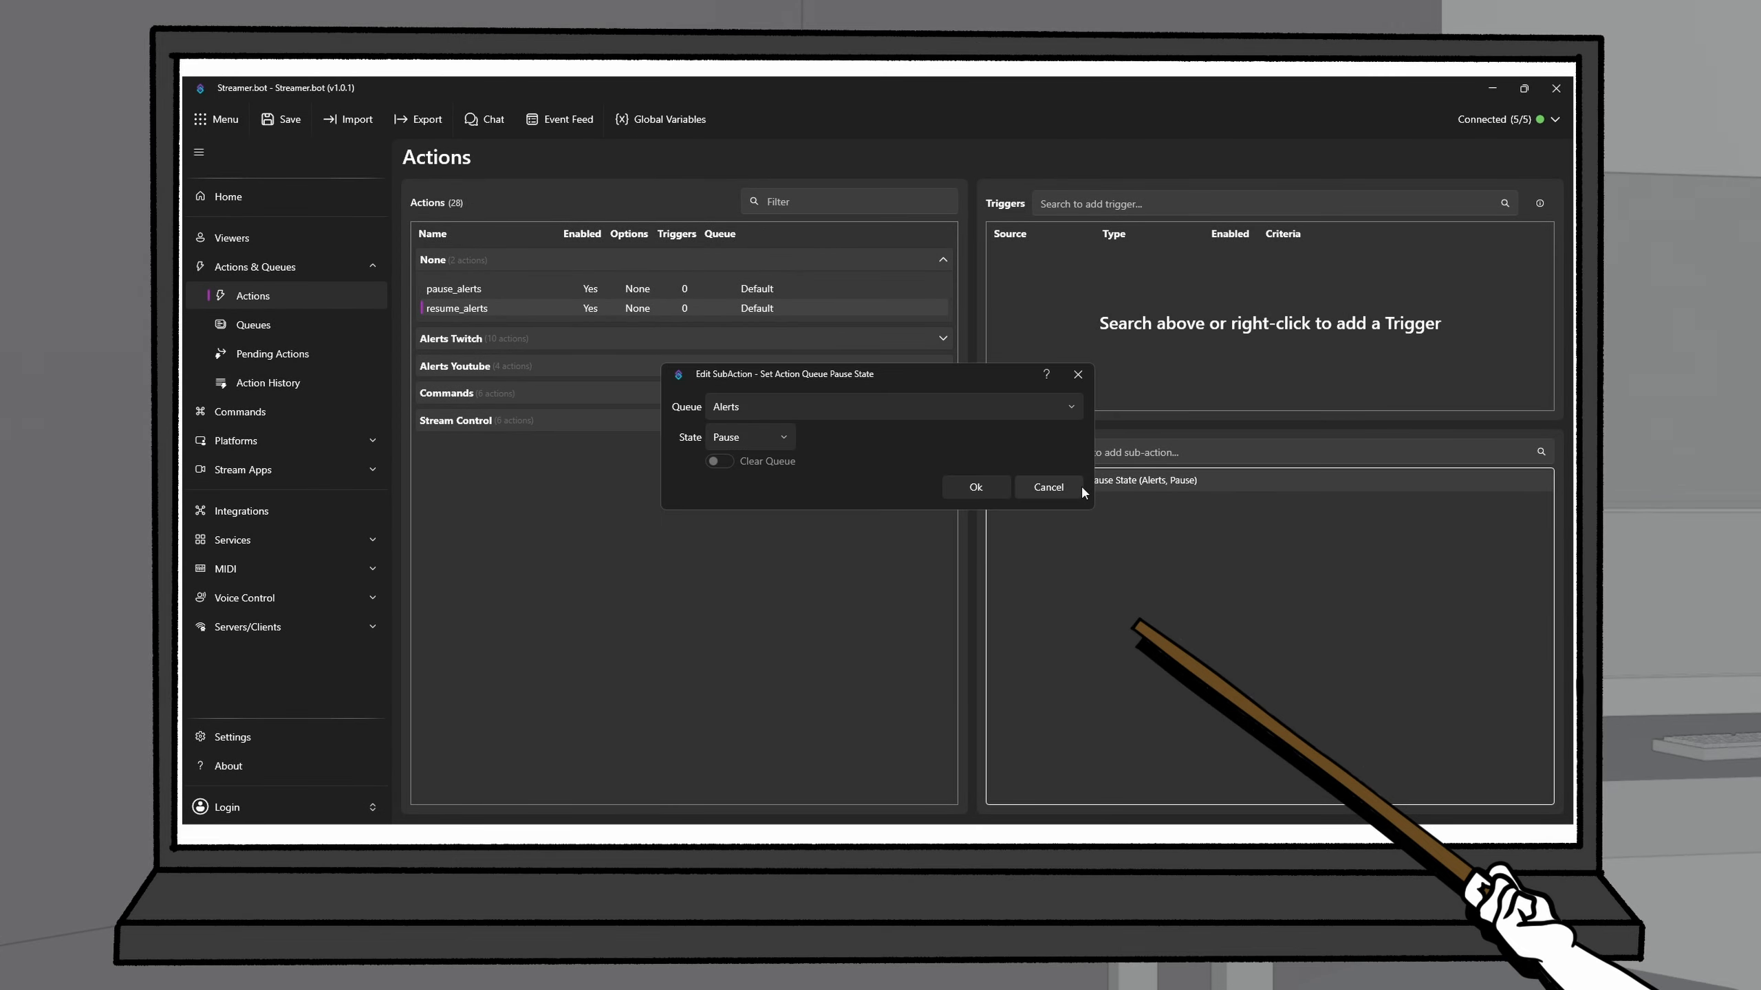
pyautogui.click(784, 437)
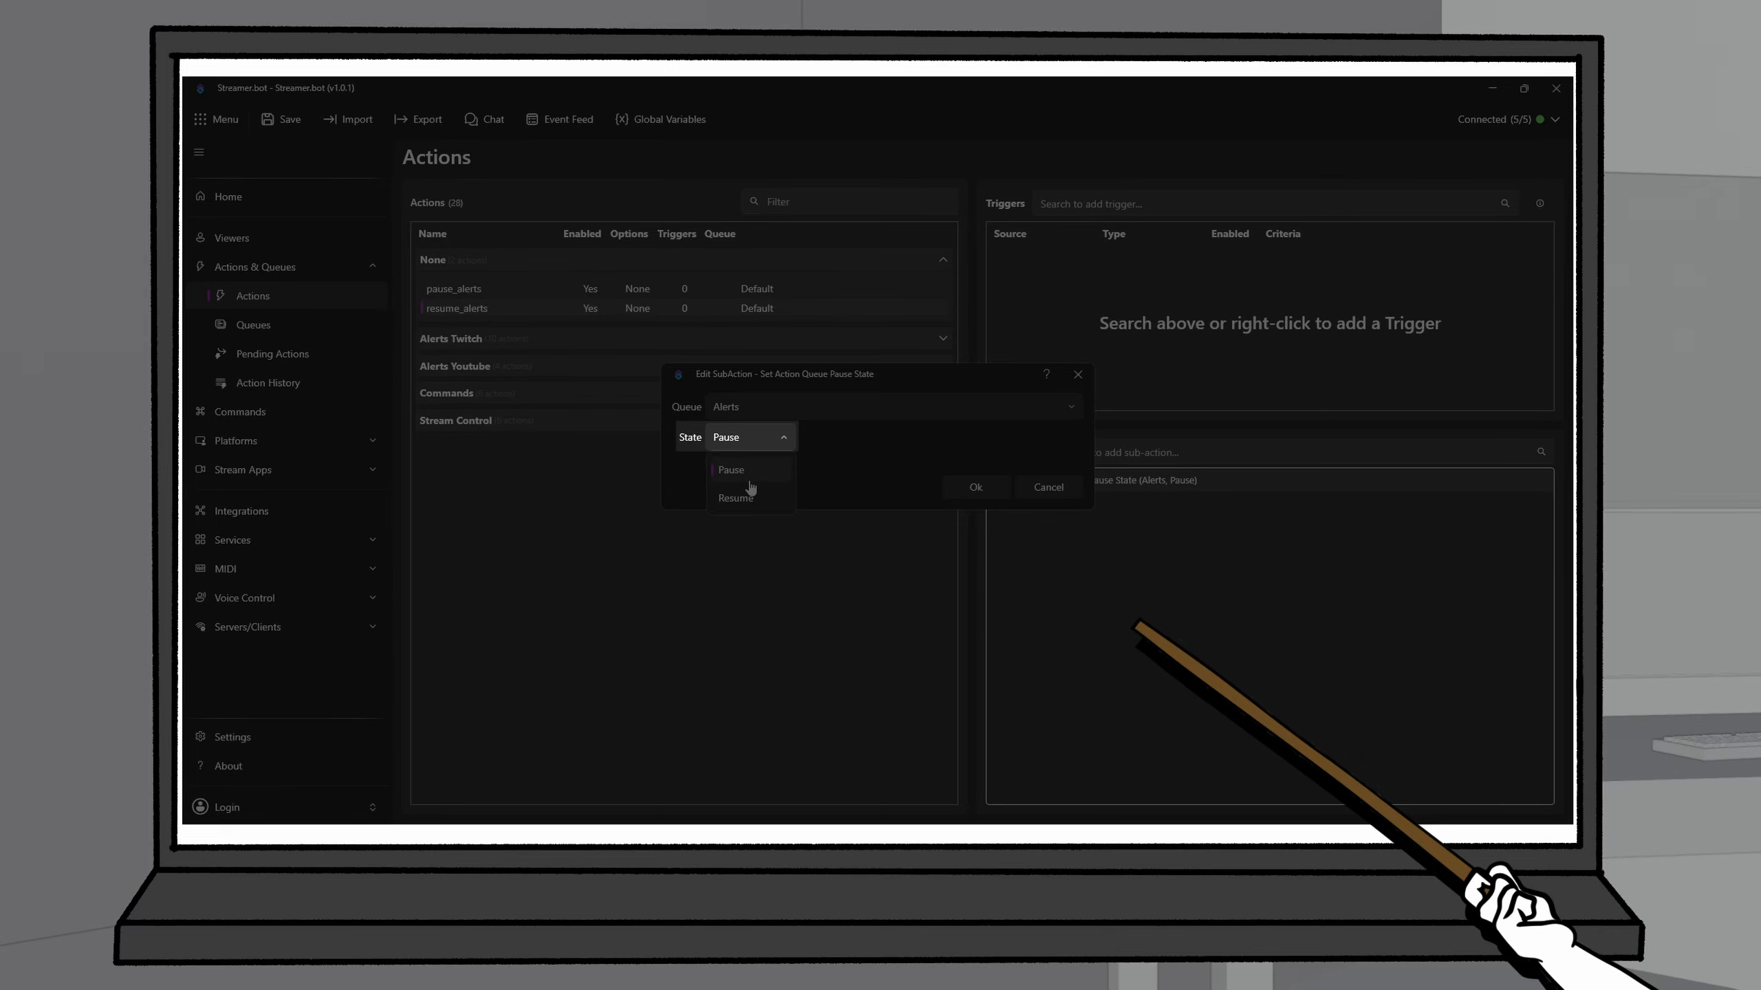
pyautogui.click(752, 494)
pyautogui.click(976, 488)
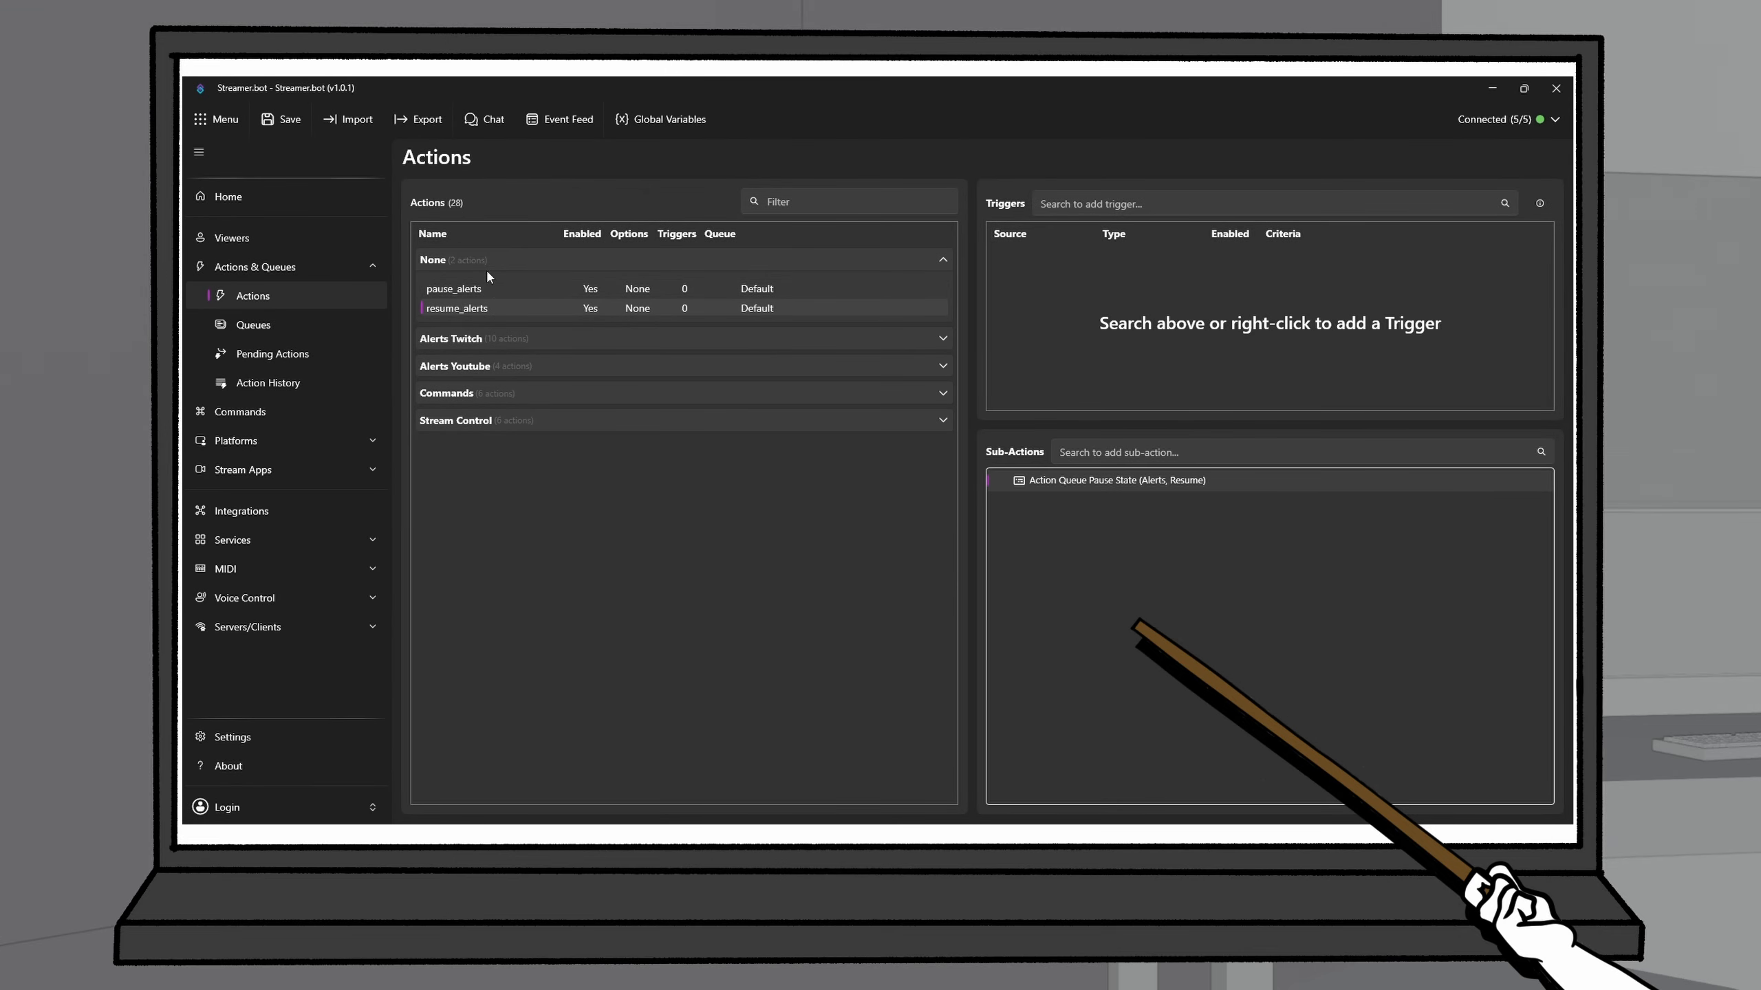
pyautogui.click(478, 288)
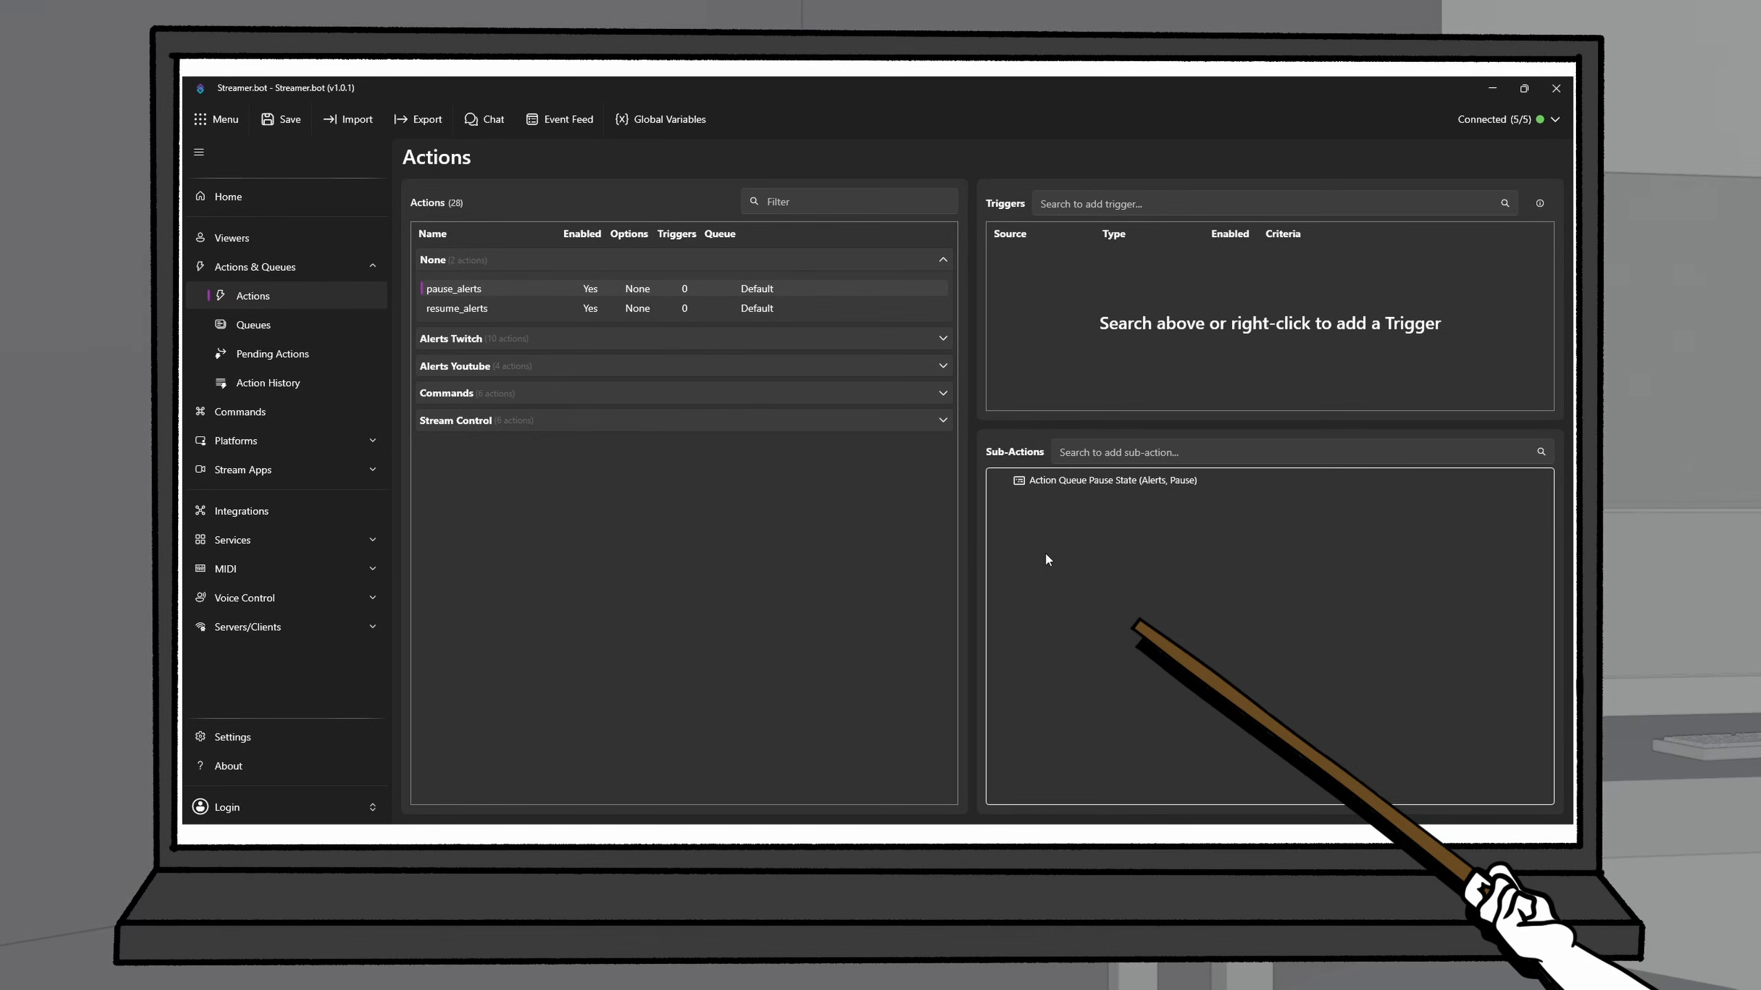
pyautogui.rightClick(1047, 303)
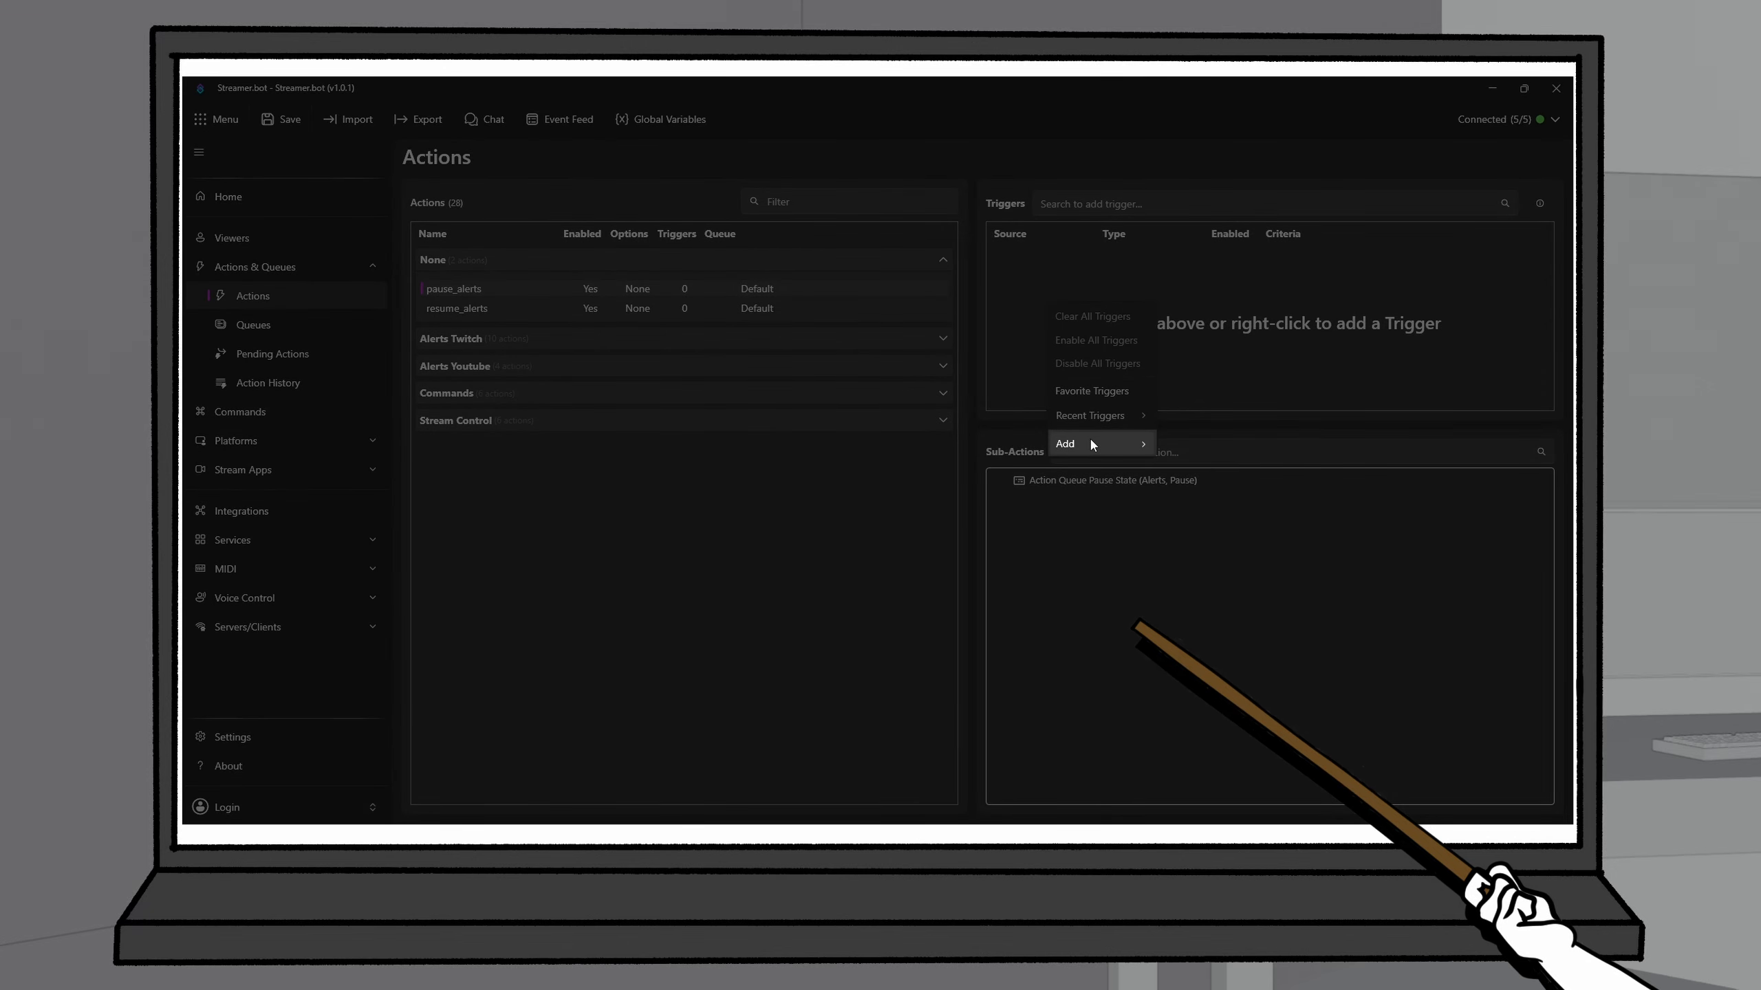
pyautogui.moveTo(1092, 444)
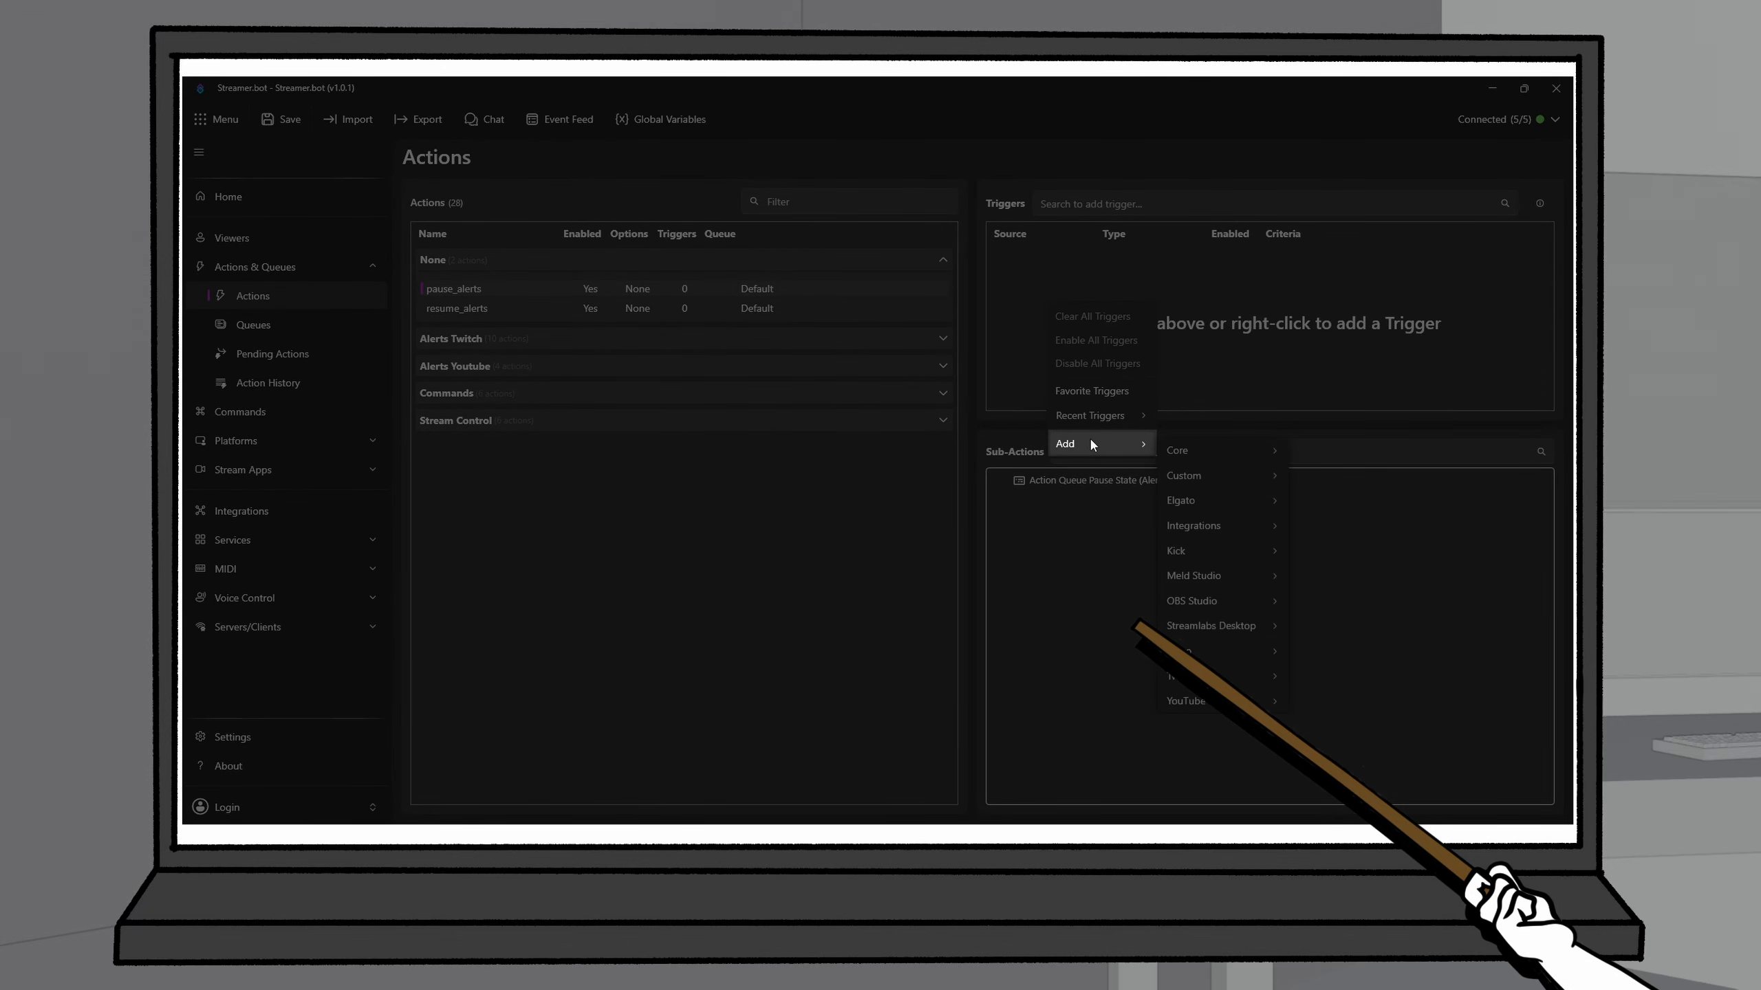
pyautogui.moveTo(1185, 451)
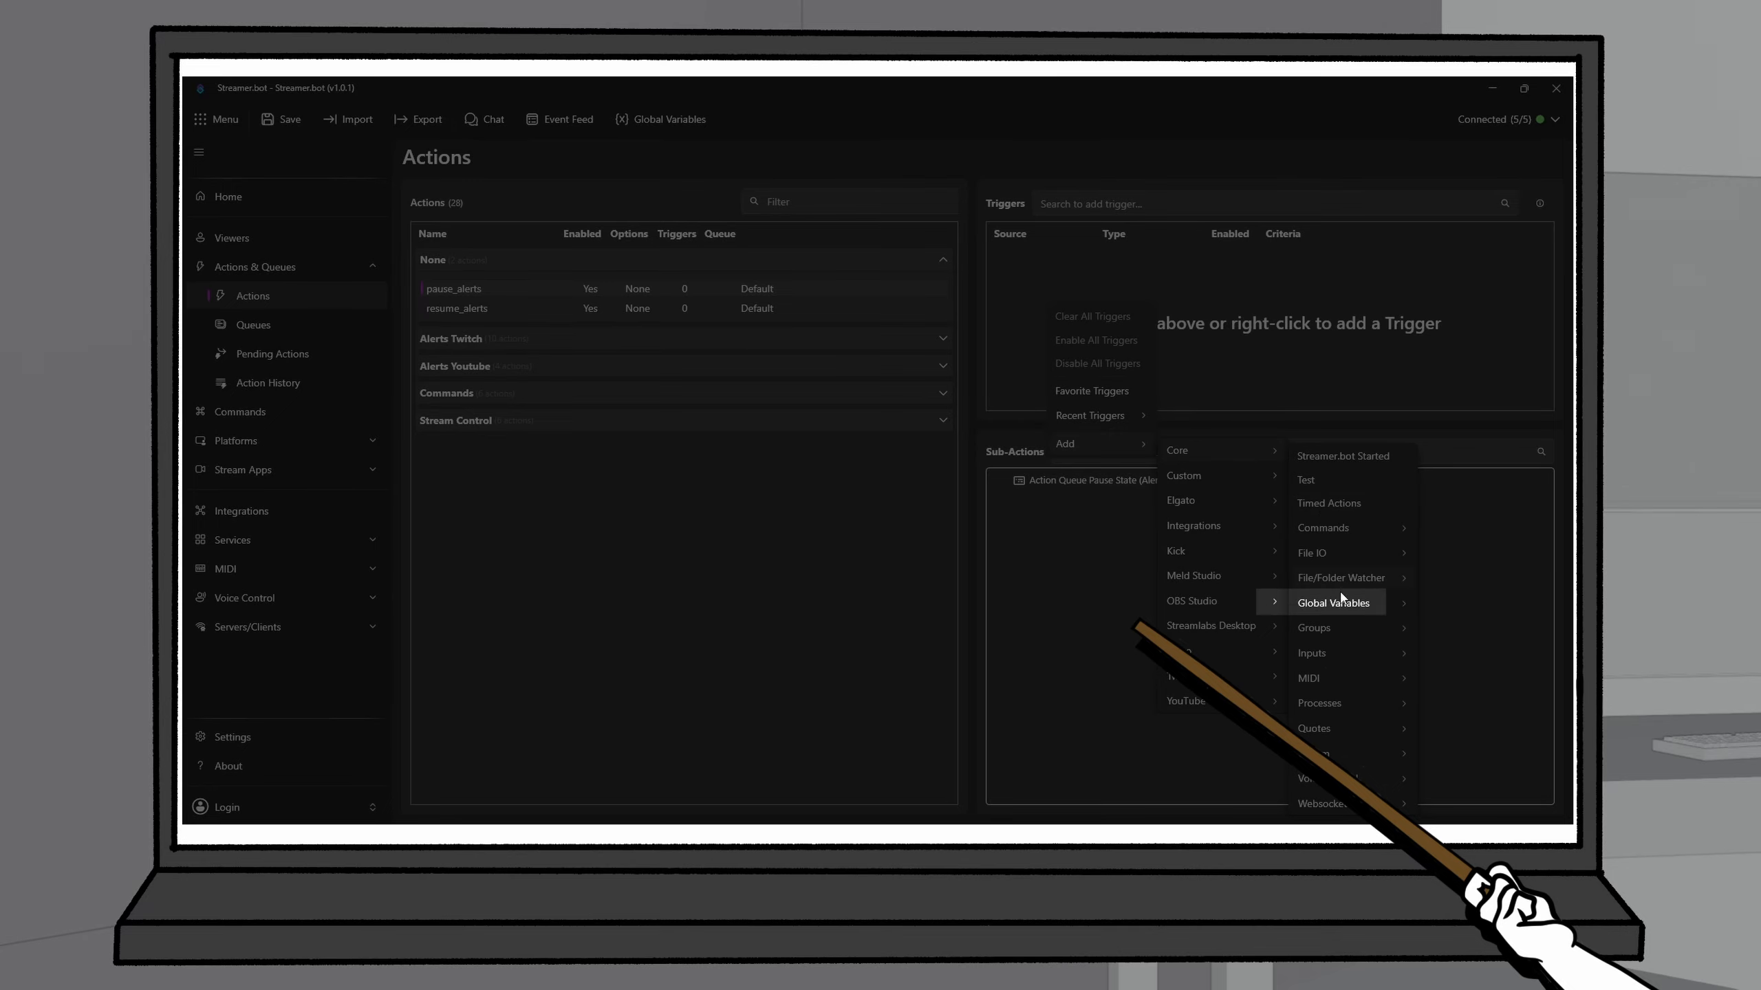
pyautogui.moveTo(1348, 659)
pyautogui.click(1436, 660)
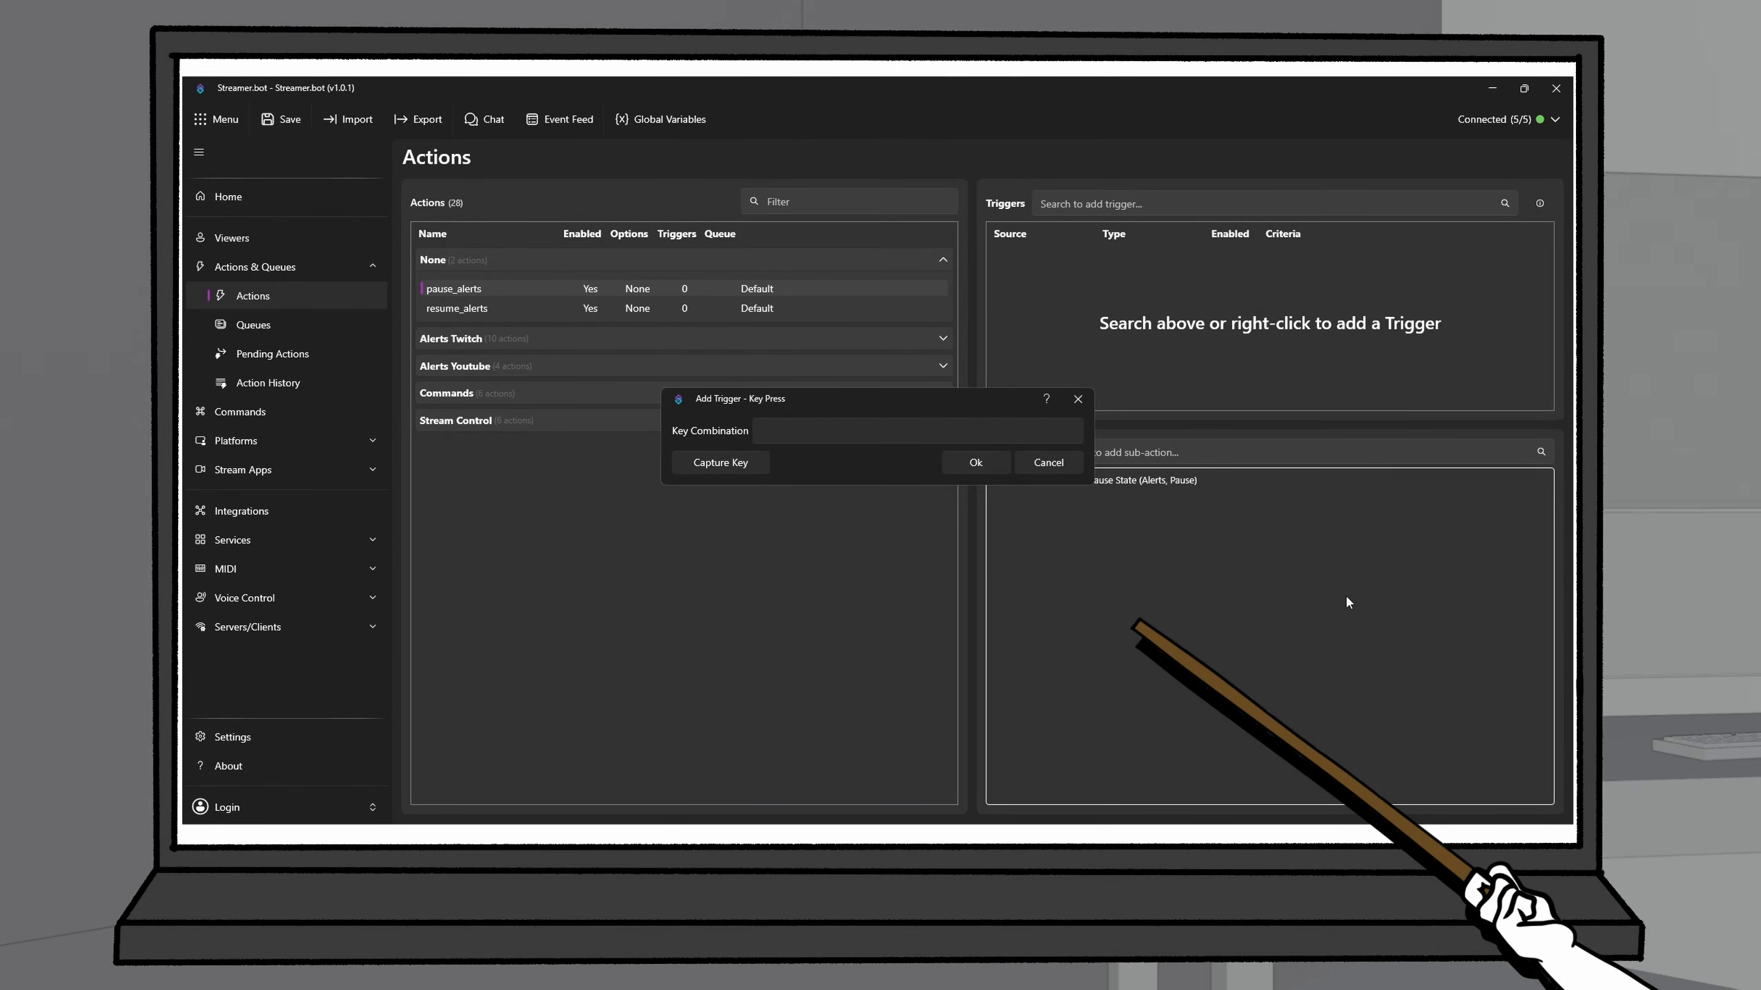
pyautogui.click(1048, 462)
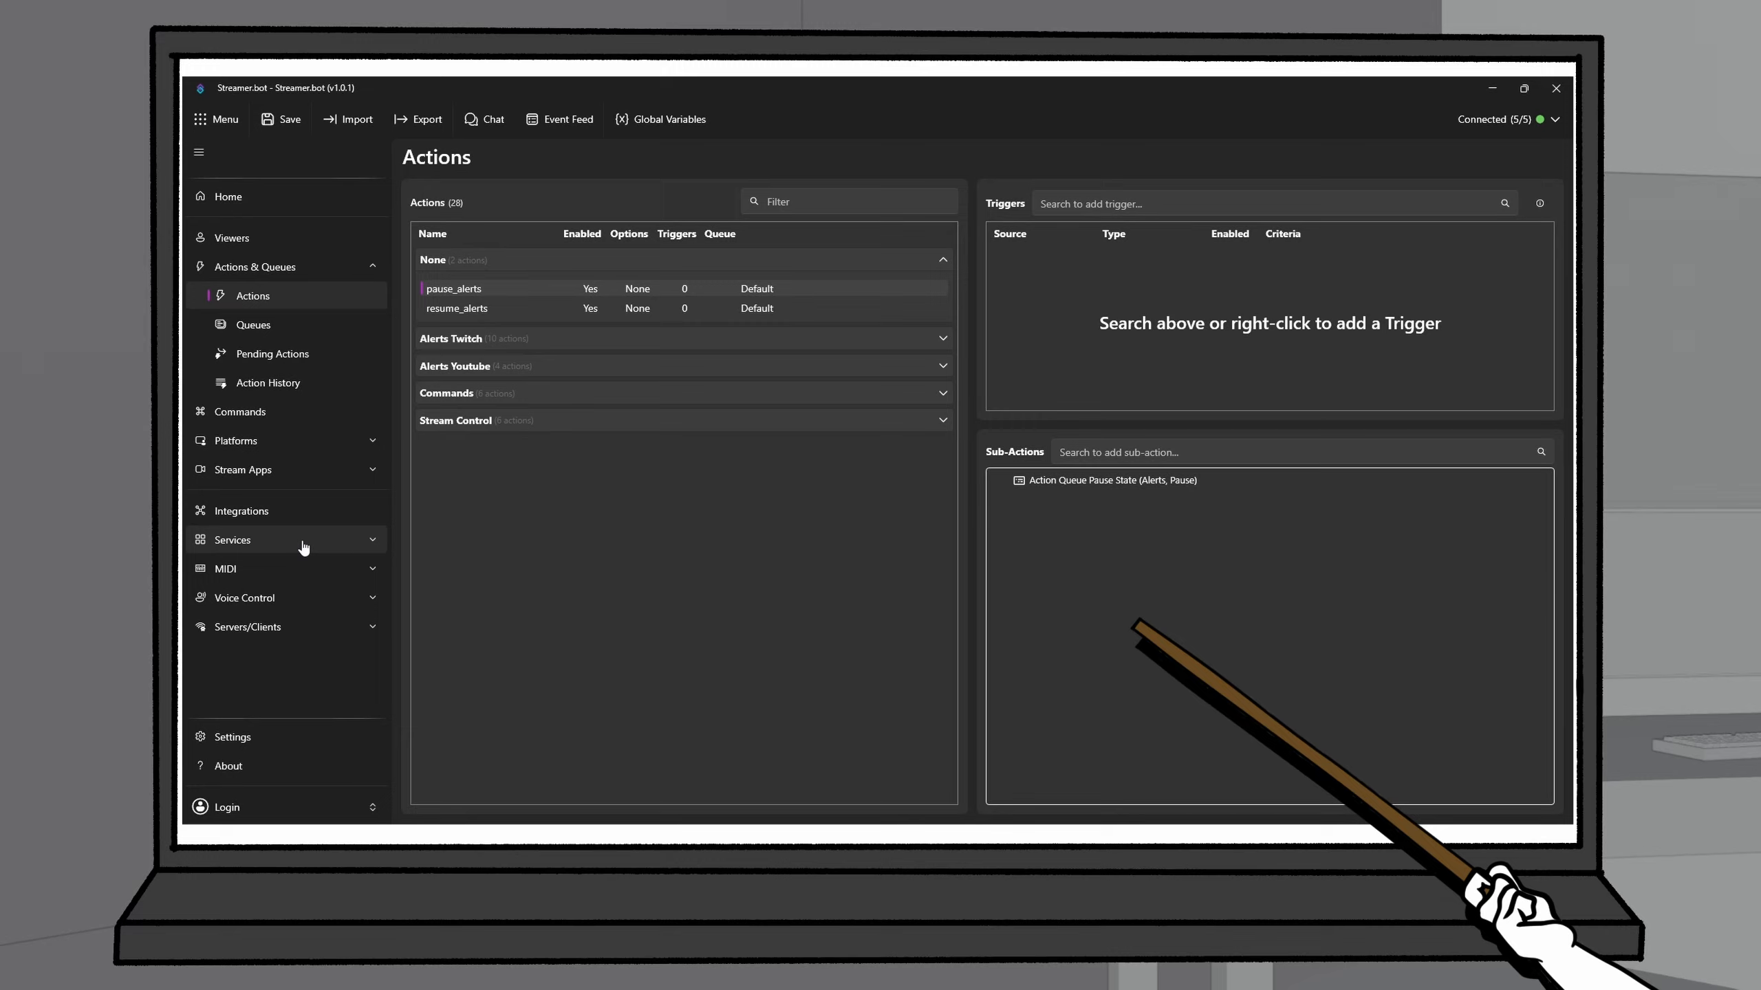
pyautogui.click(277, 512)
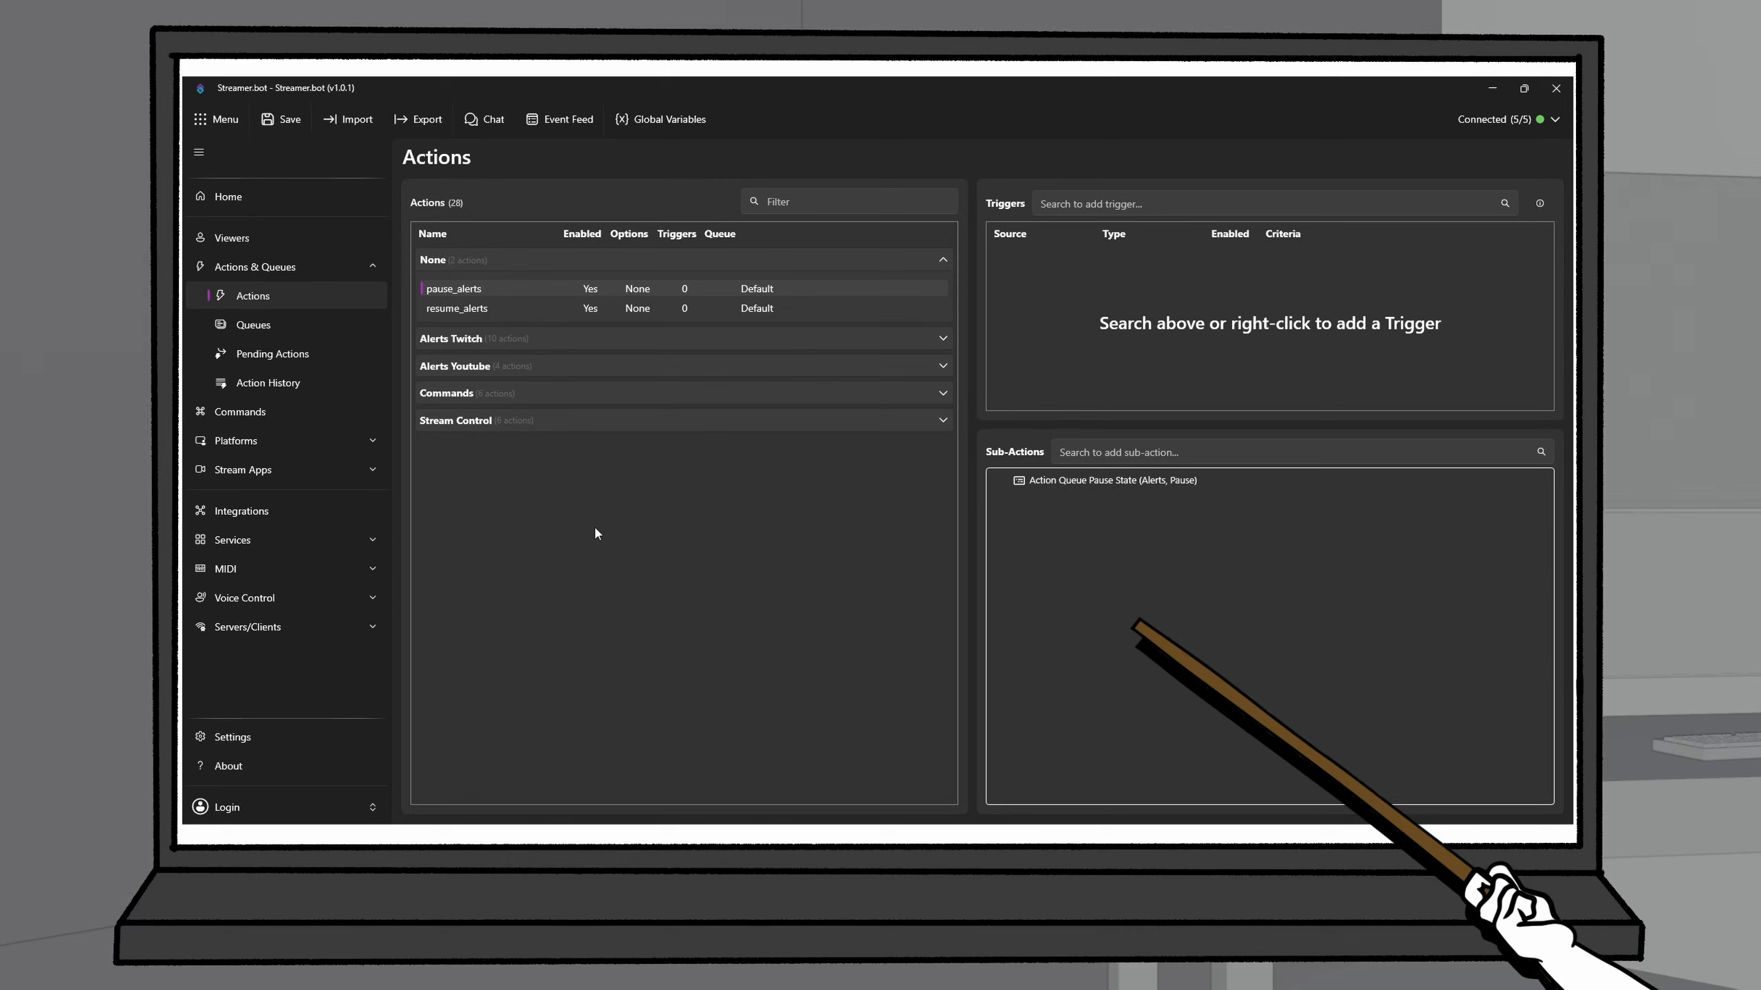
# Create a new action named mute_alerts in the Default queue.
pyautogui.rightClick(596, 529)
pyautogui.click(615, 541)
pyautogui.write('mute')
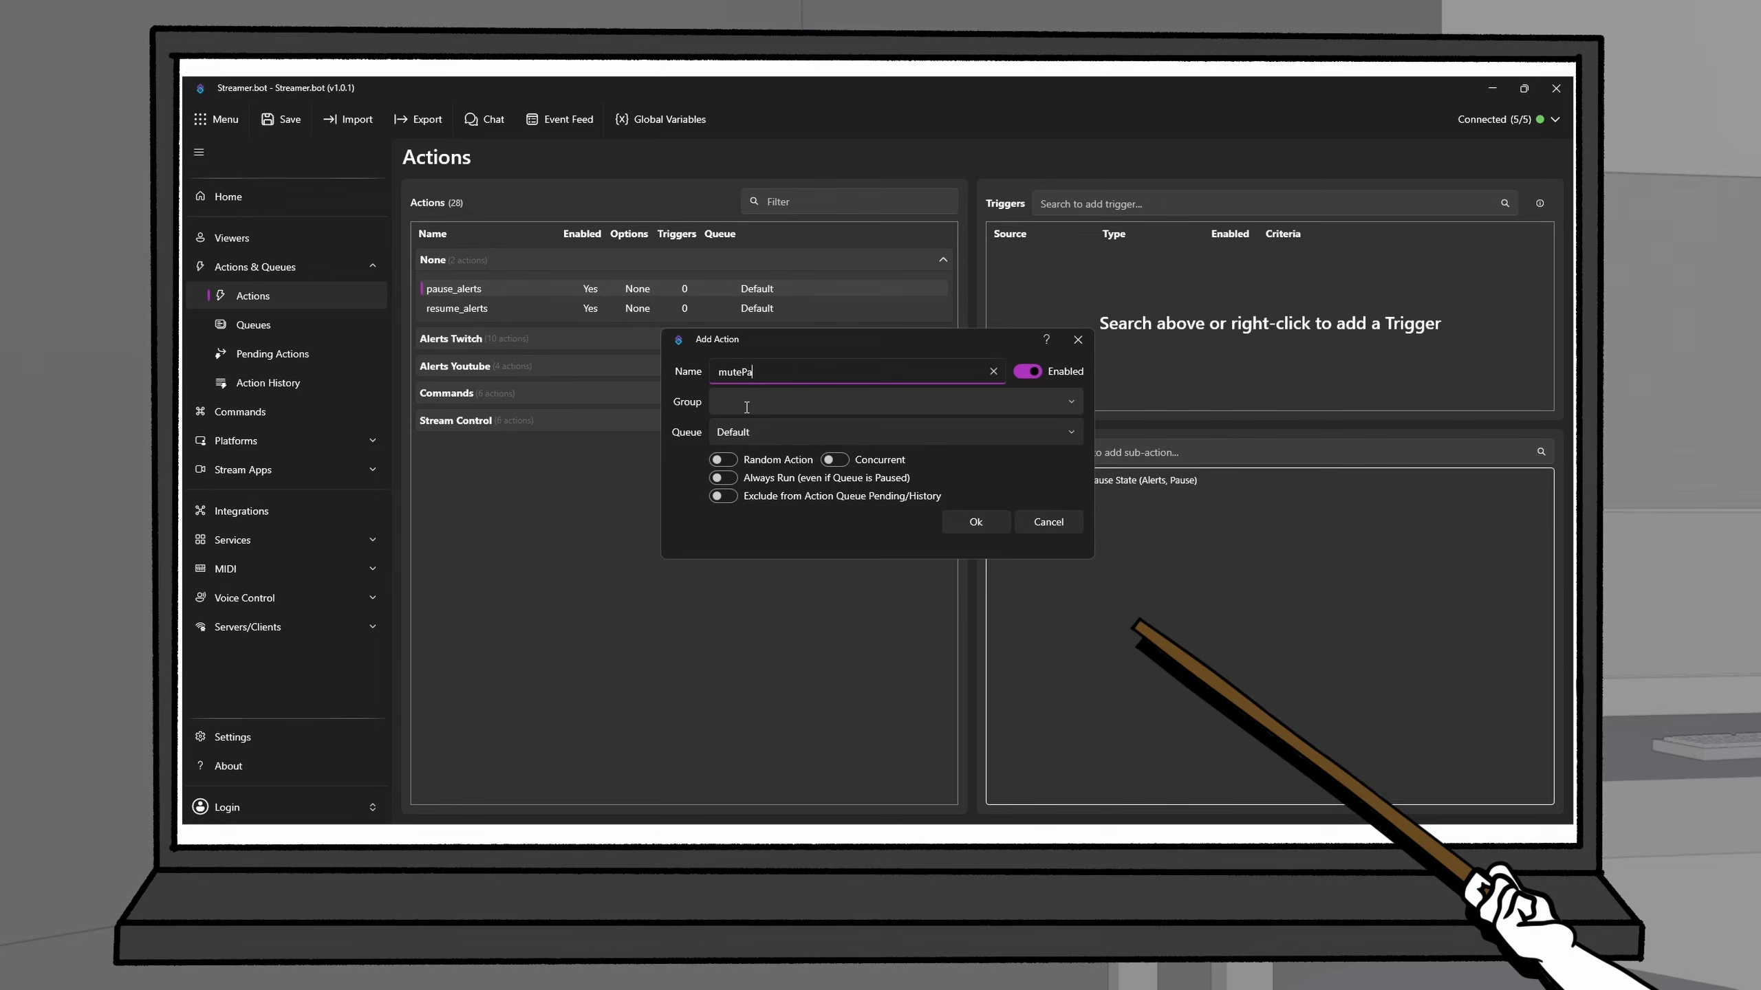
pyautogui.write('_alerts')
pyautogui.press('Return')
# Start a Set Sub-Action State sub-action in the mute_alerts action with its state set to Disabled.
pyautogui.rightClick(1043, 506)
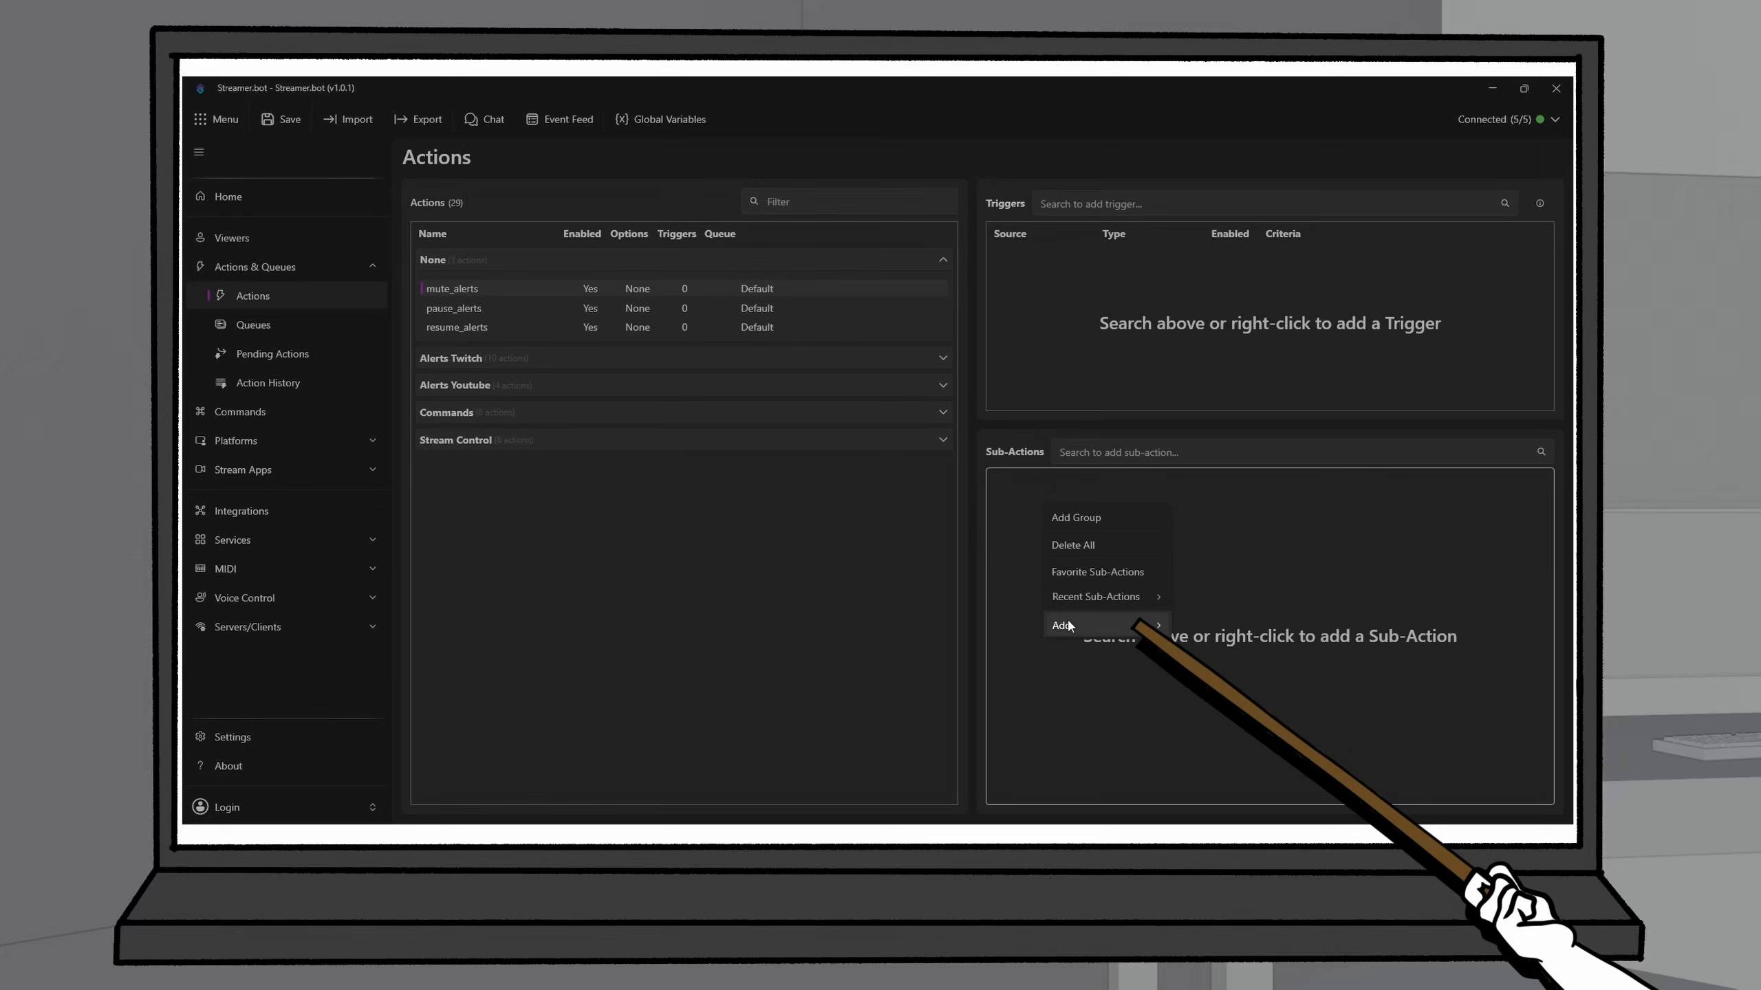
pyautogui.moveTo(1068, 627)
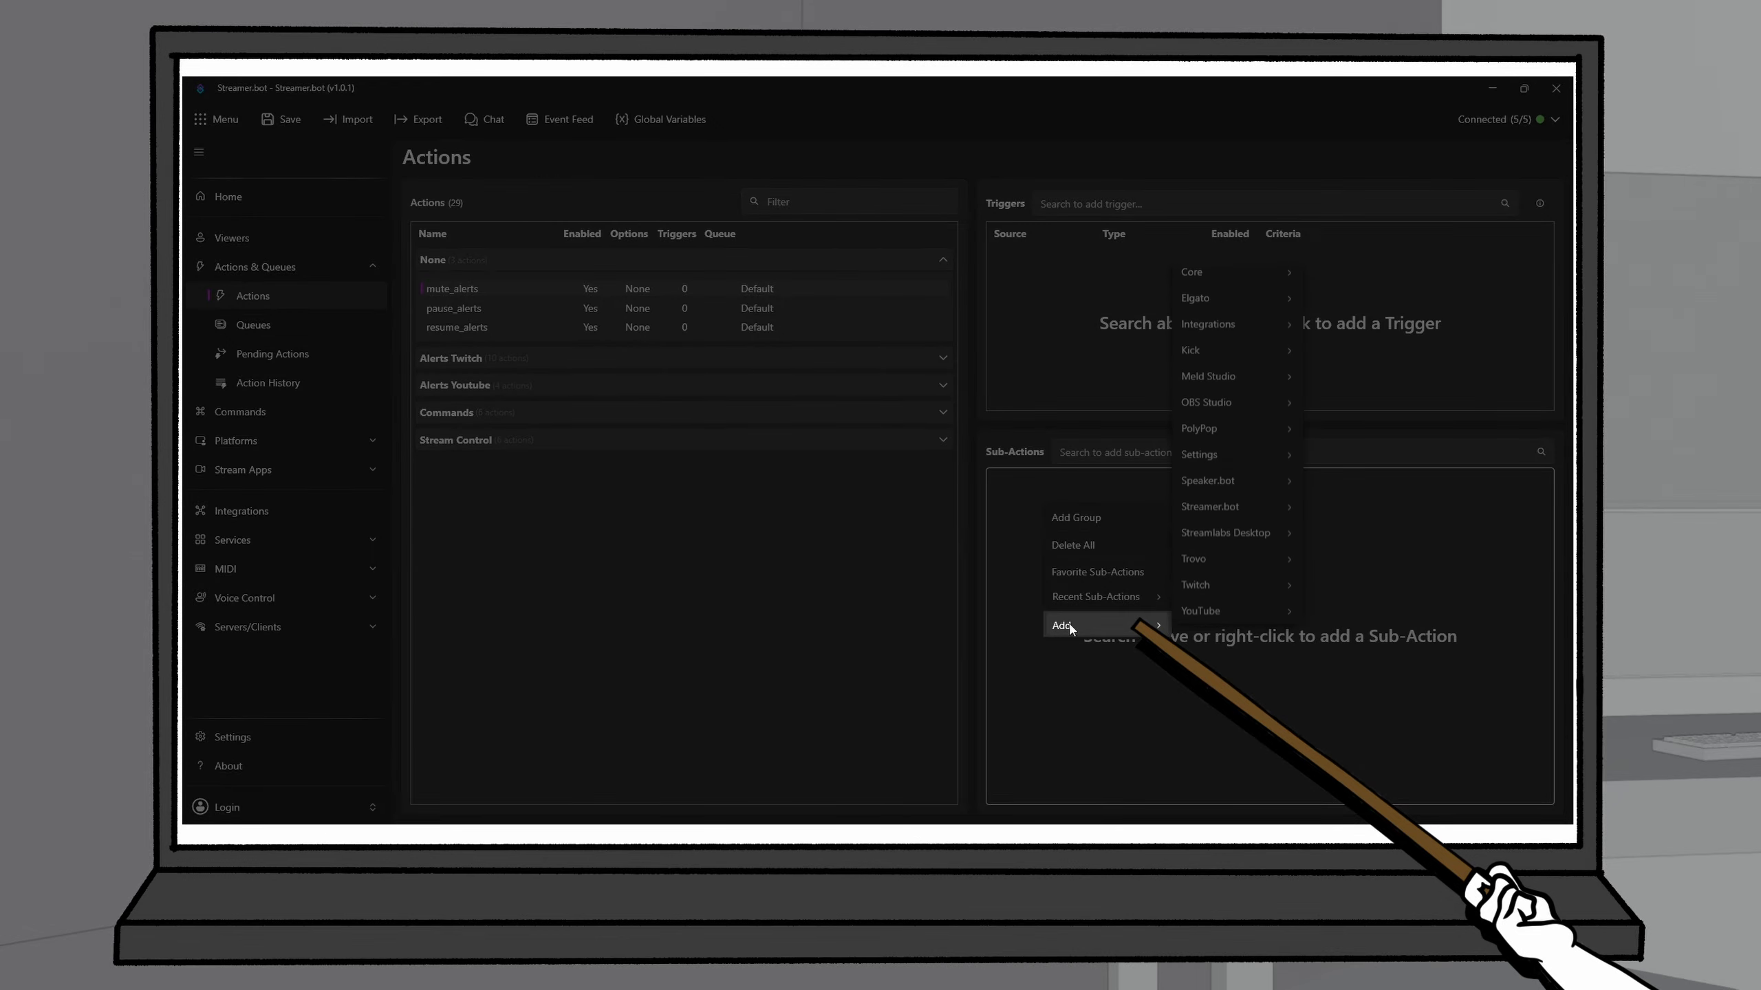
pyautogui.moveTo(1213, 286)
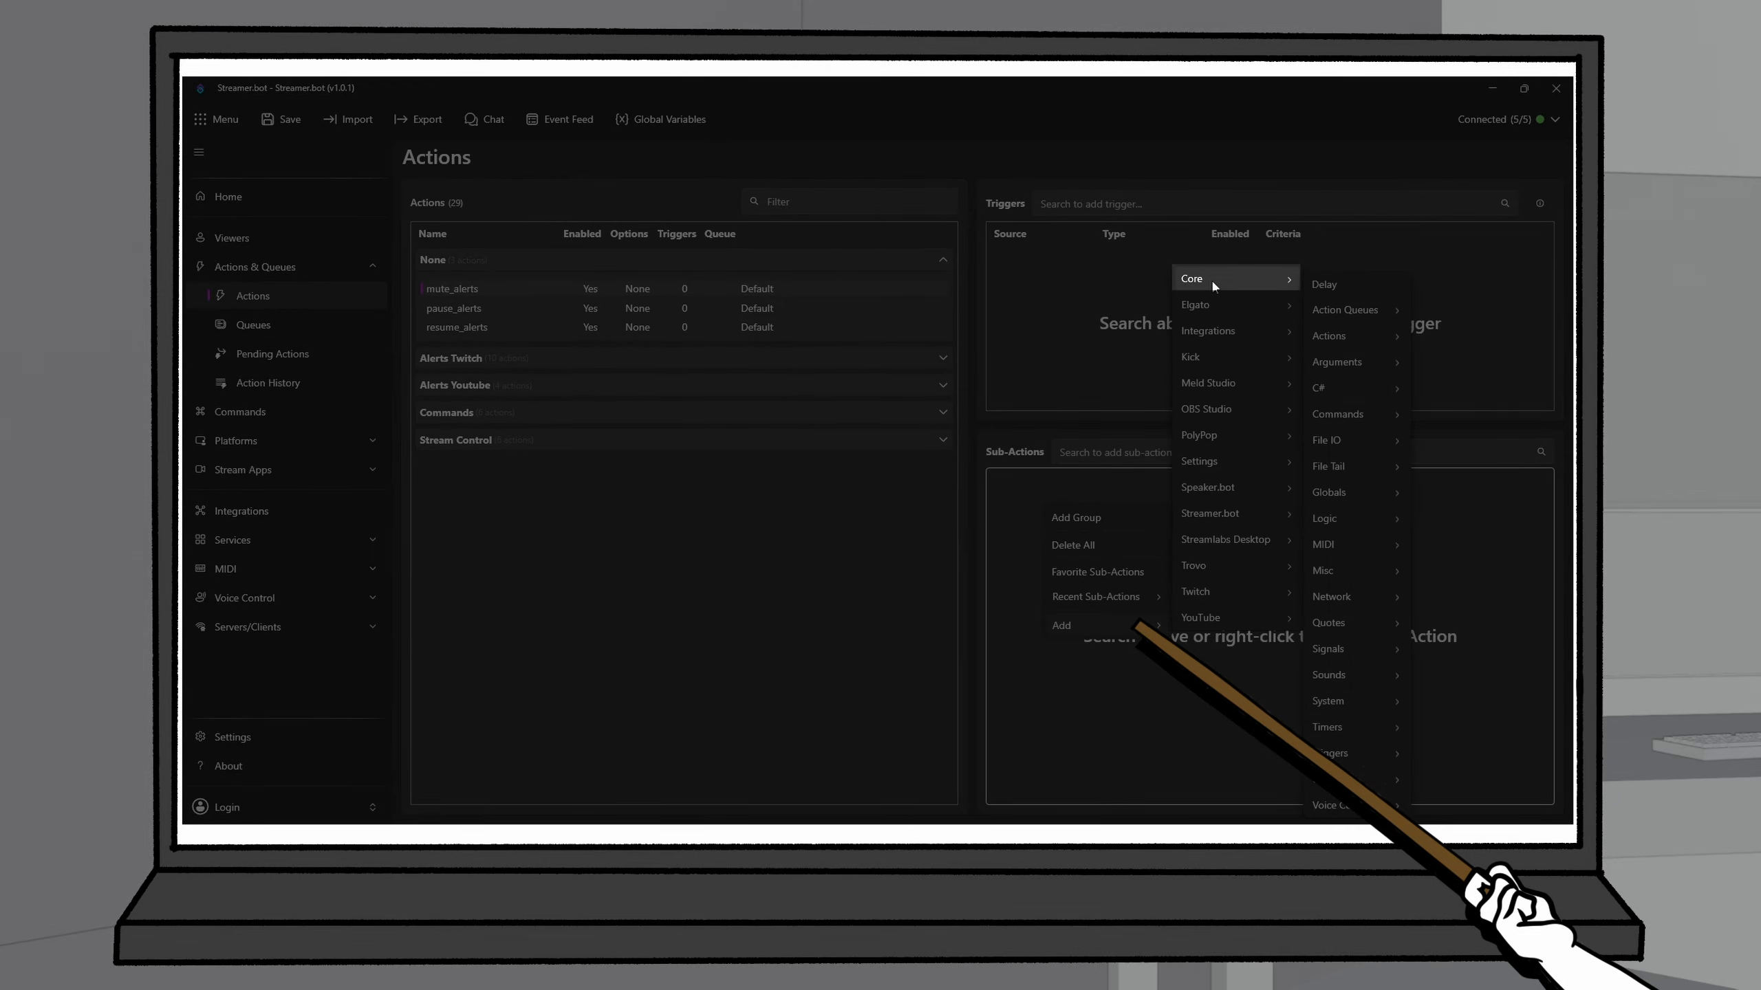
pyautogui.moveTo(1351, 337)
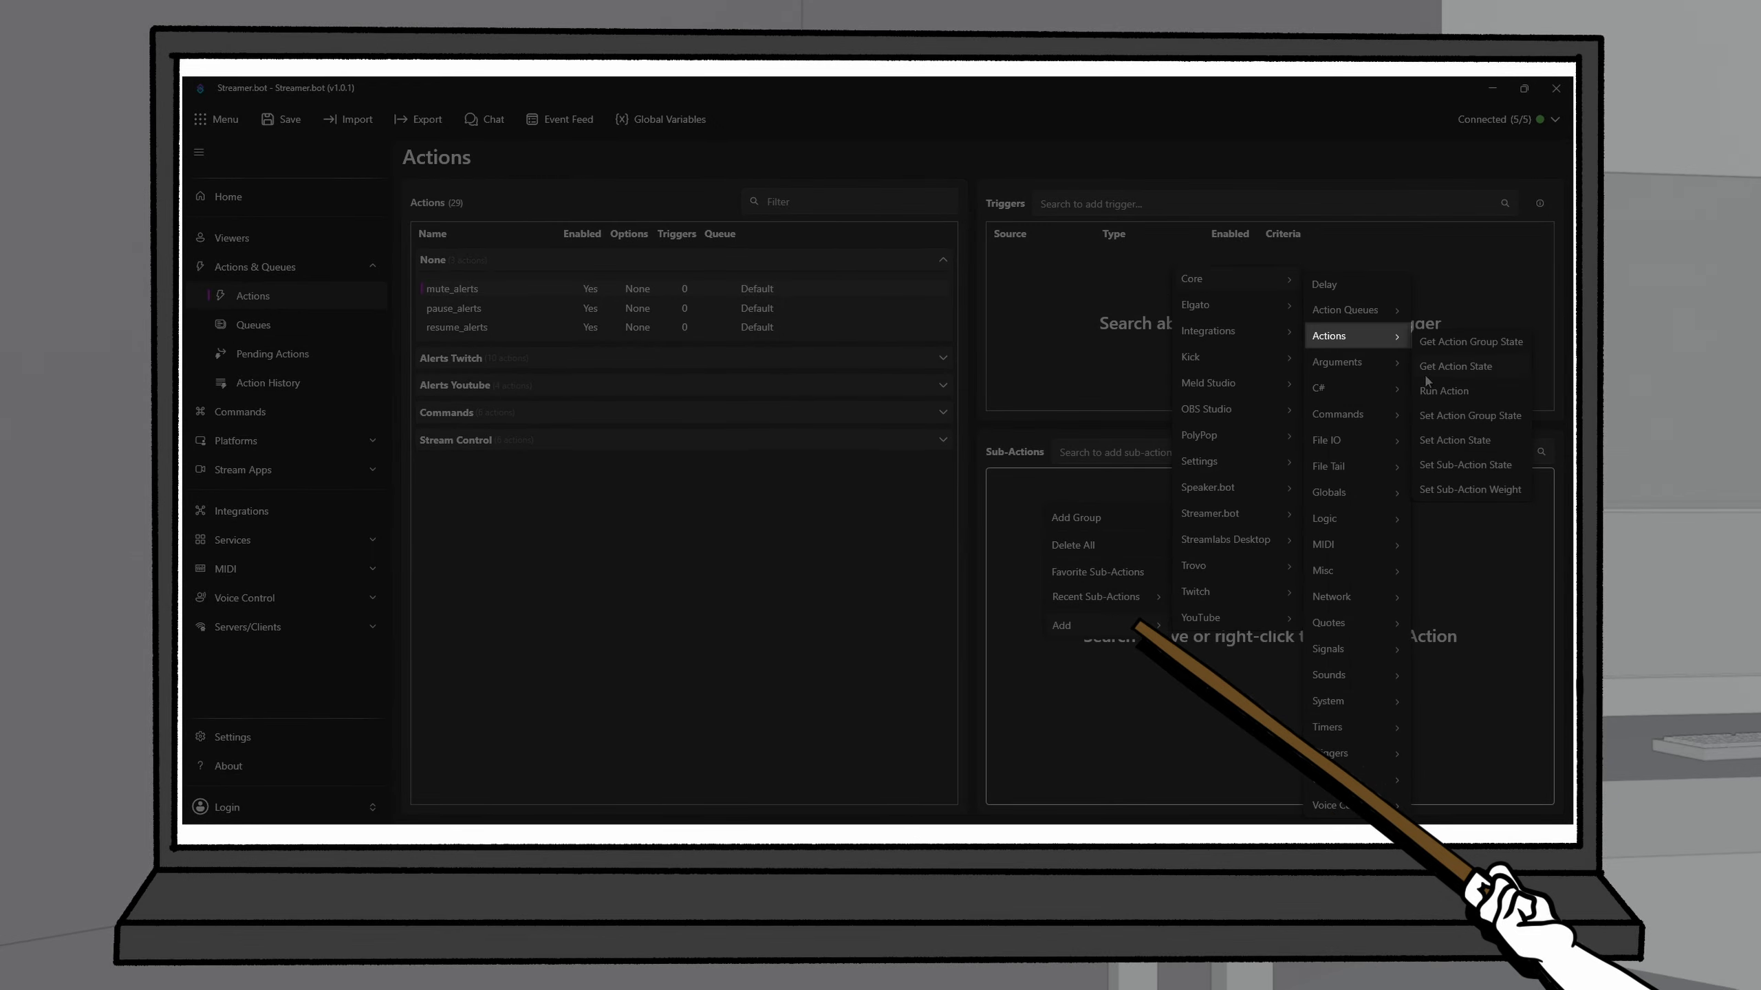
pyautogui.click(1463, 465)
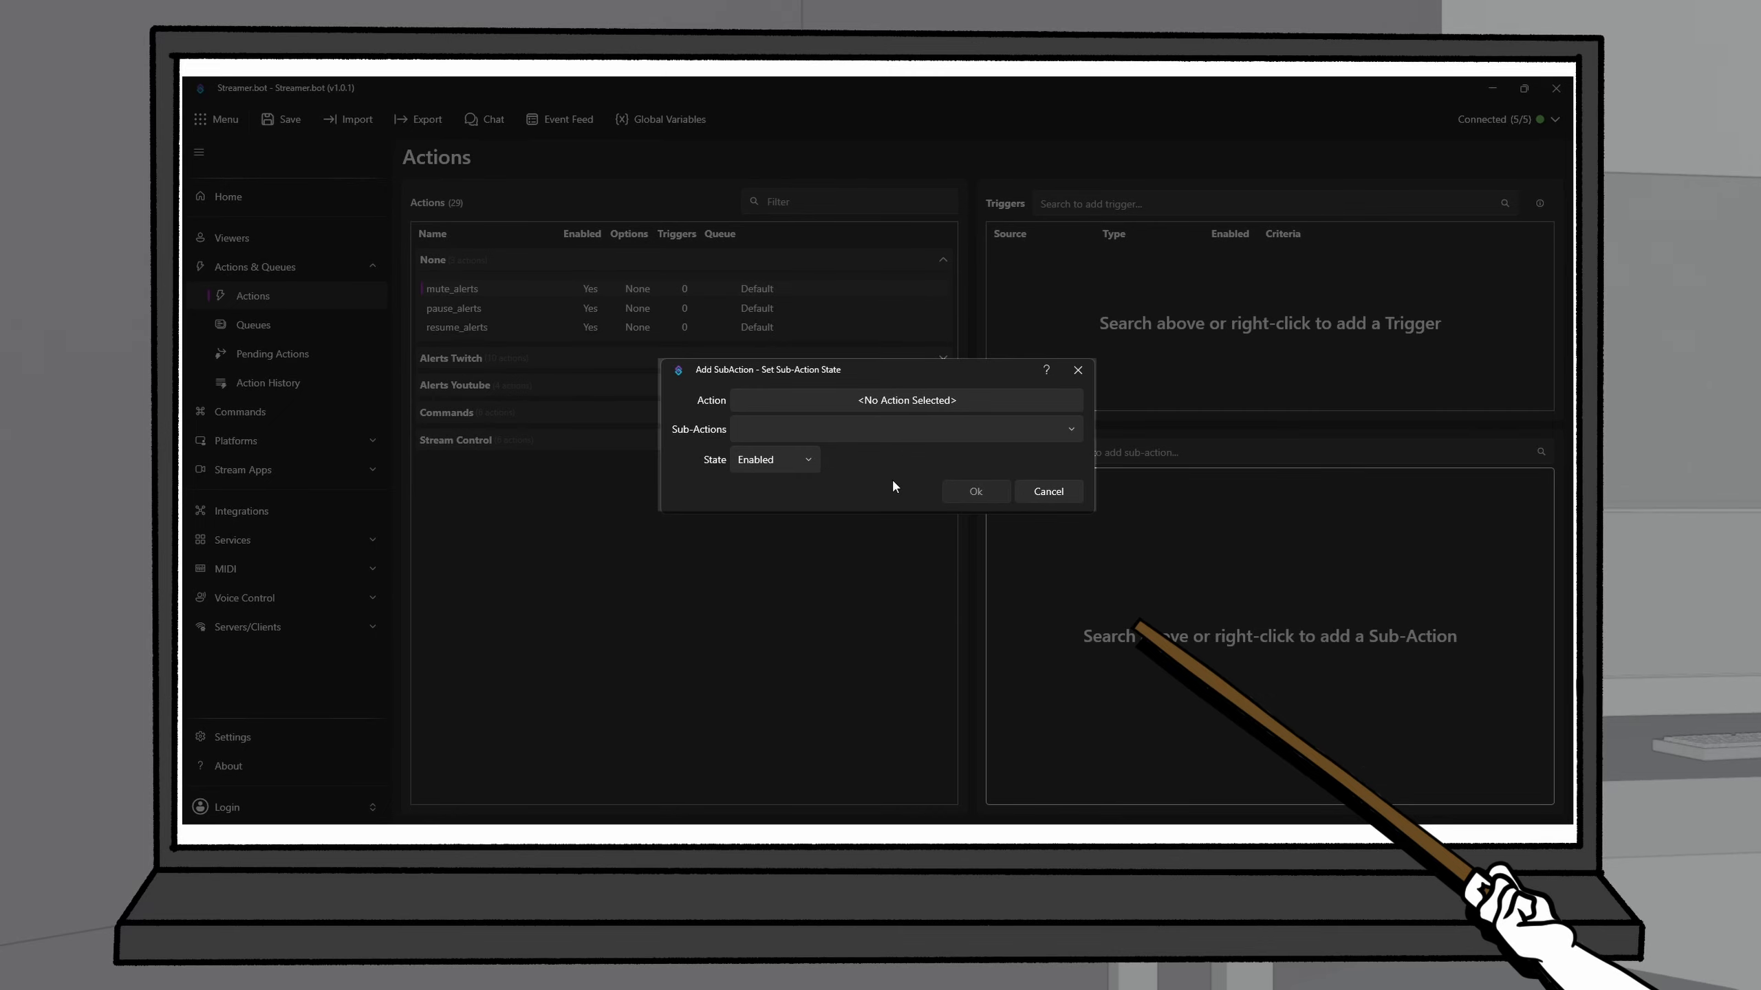
pyautogui.click(795, 460)
pyautogui.click(826, 493)
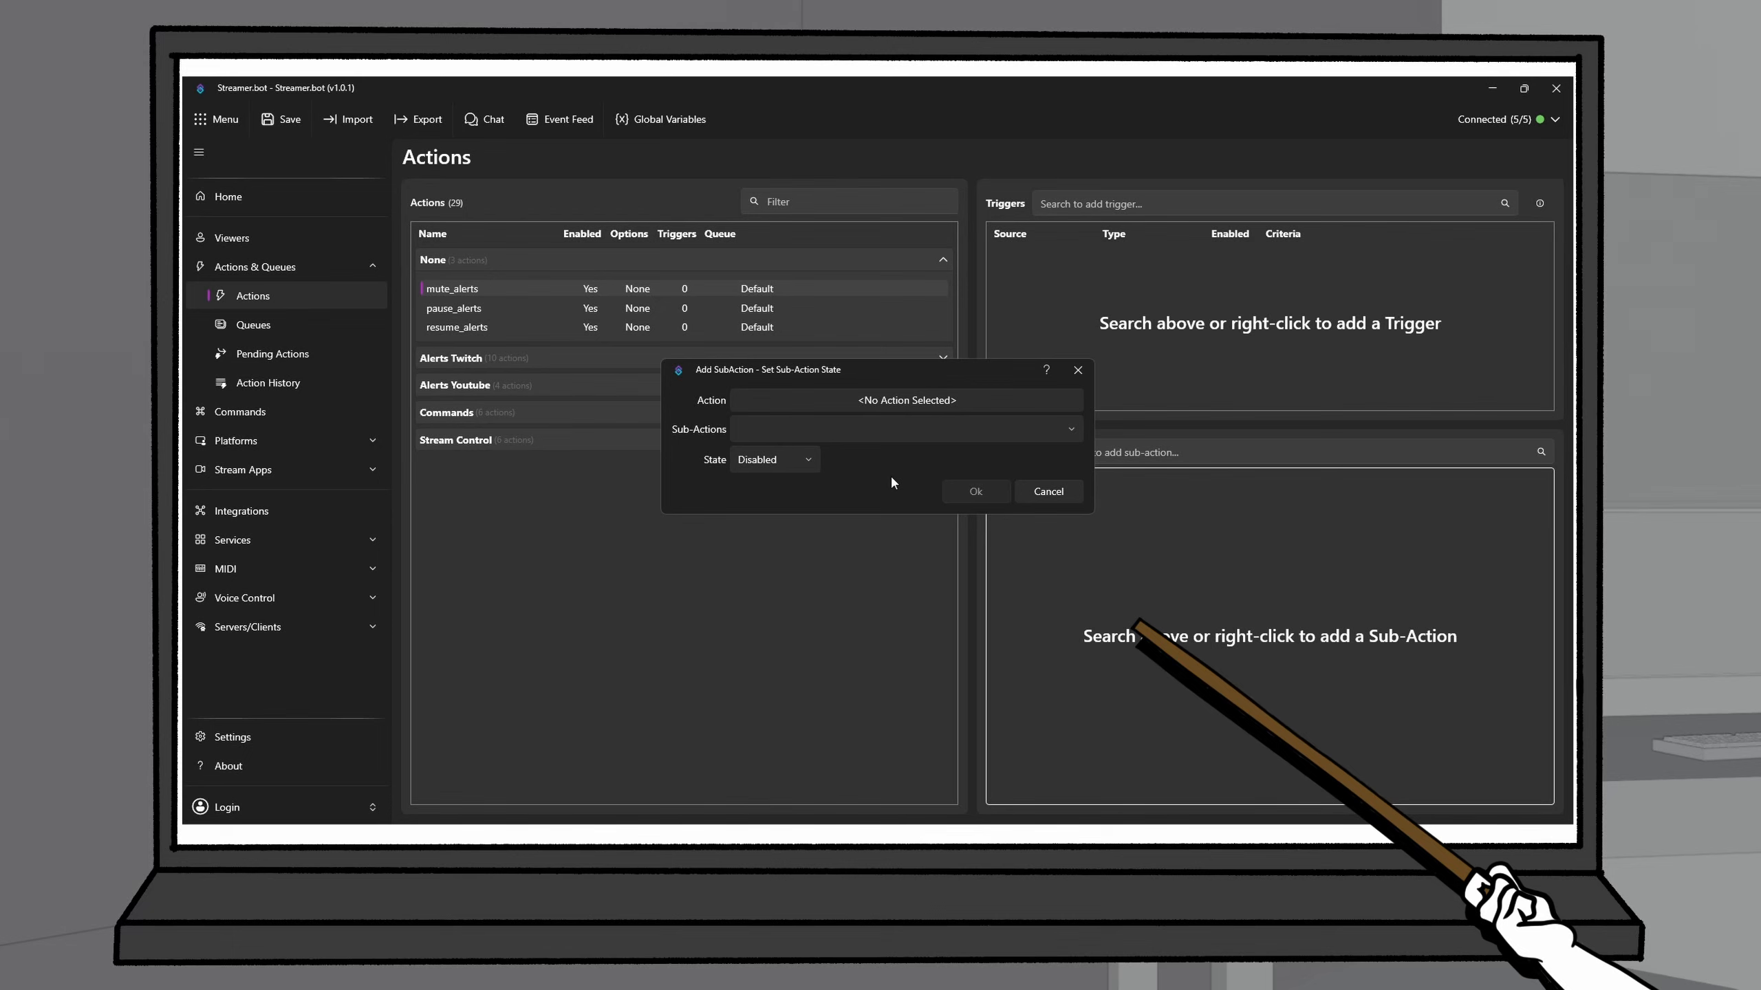
# Target the Cheer Alert action's "Play sound at 50 % (Final Fantasy Victory Sound Effects.wav)" sub-action and add the state change to mute_alerts.
pyautogui.click(919, 400)
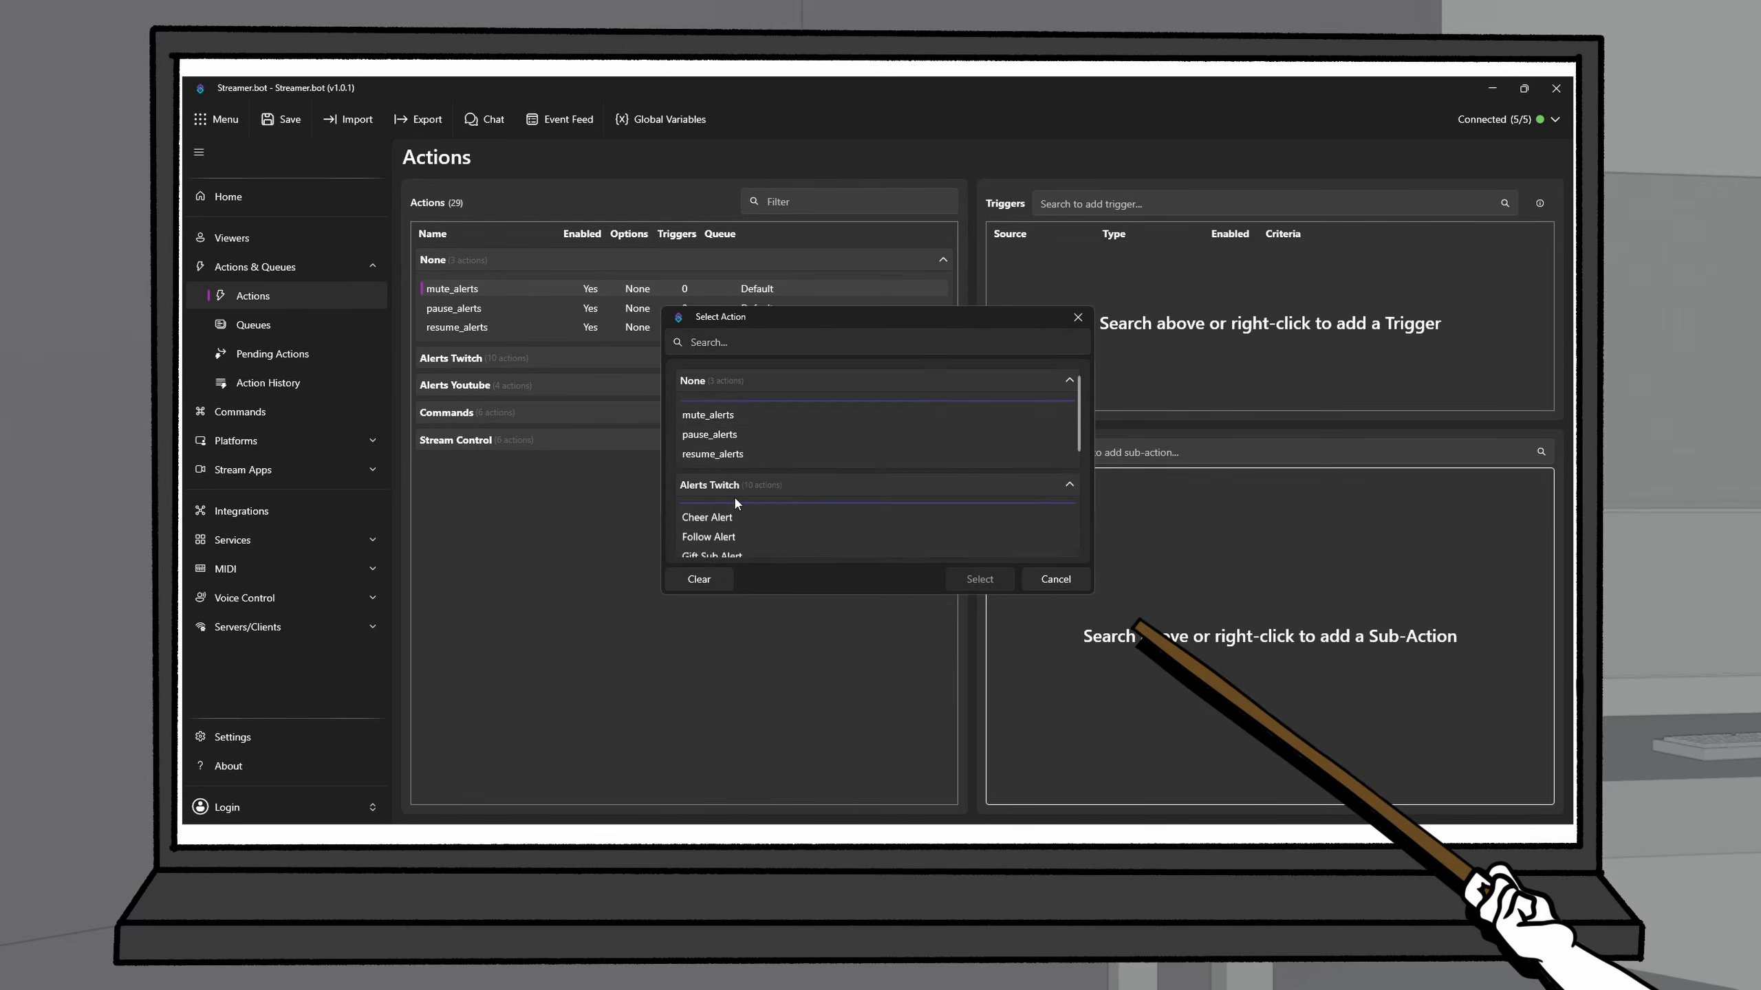
pyautogui.click(721, 516)
pyautogui.click(974, 579)
pyautogui.click(783, 432)
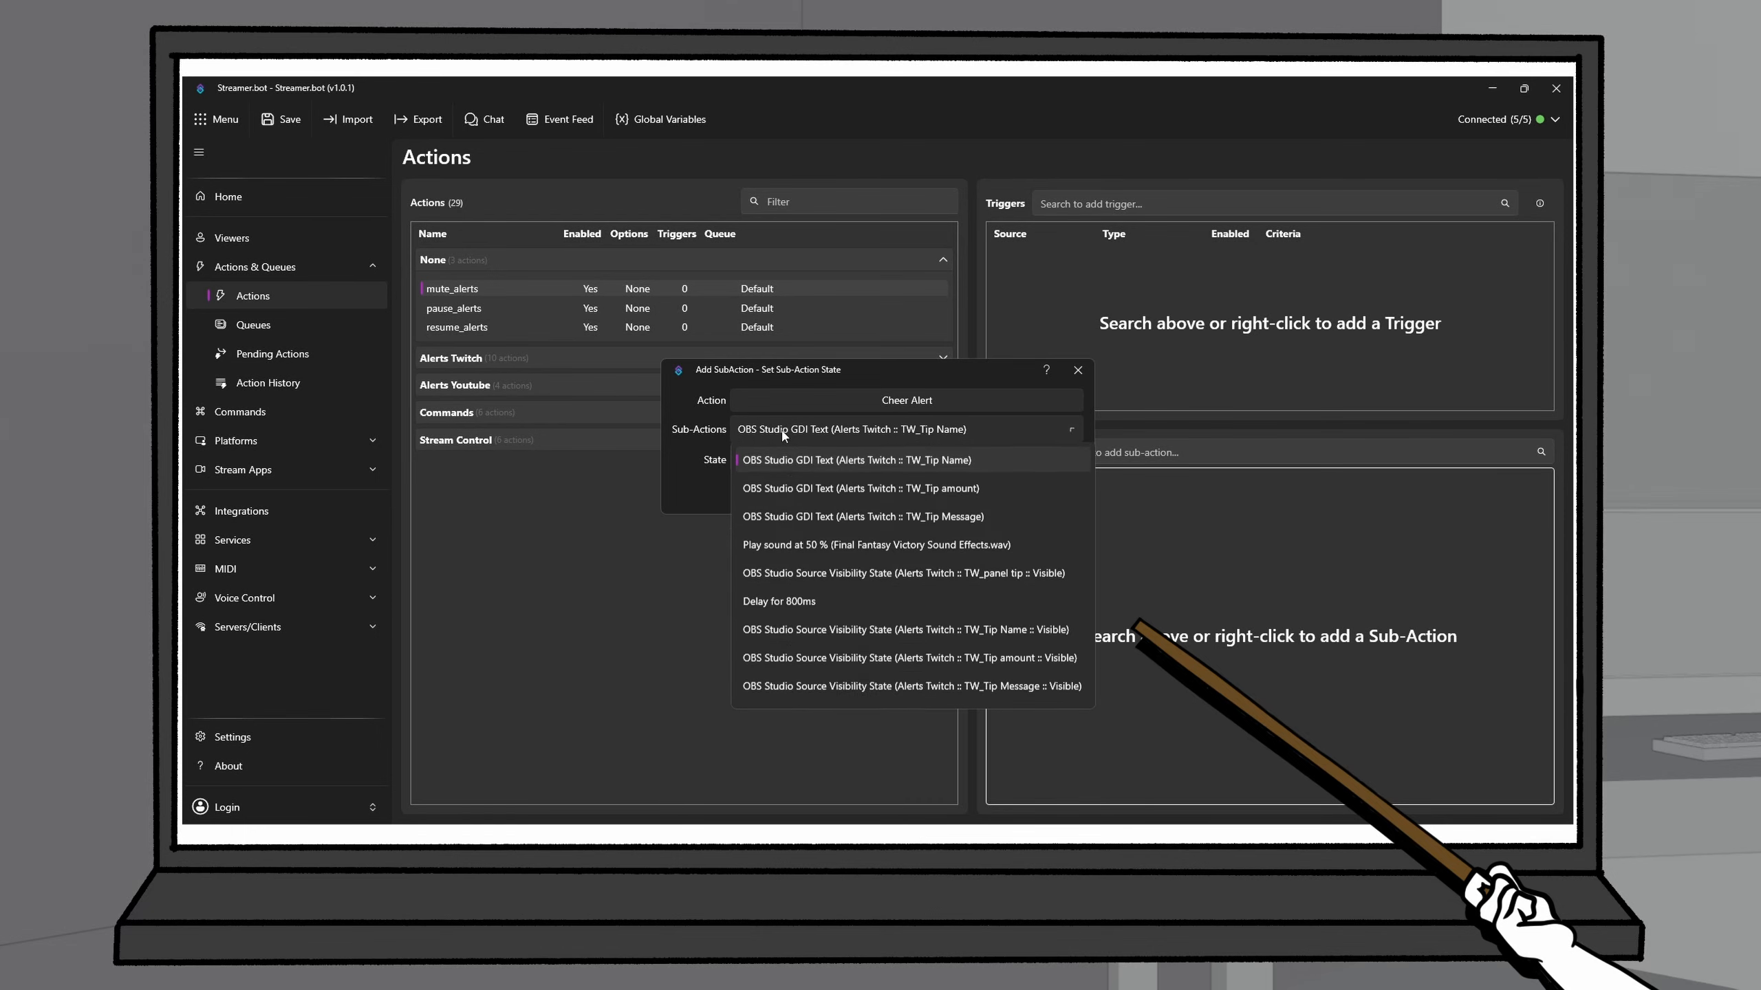
pyautogui.click(894, 545)
pyautogui.click(970, 501)
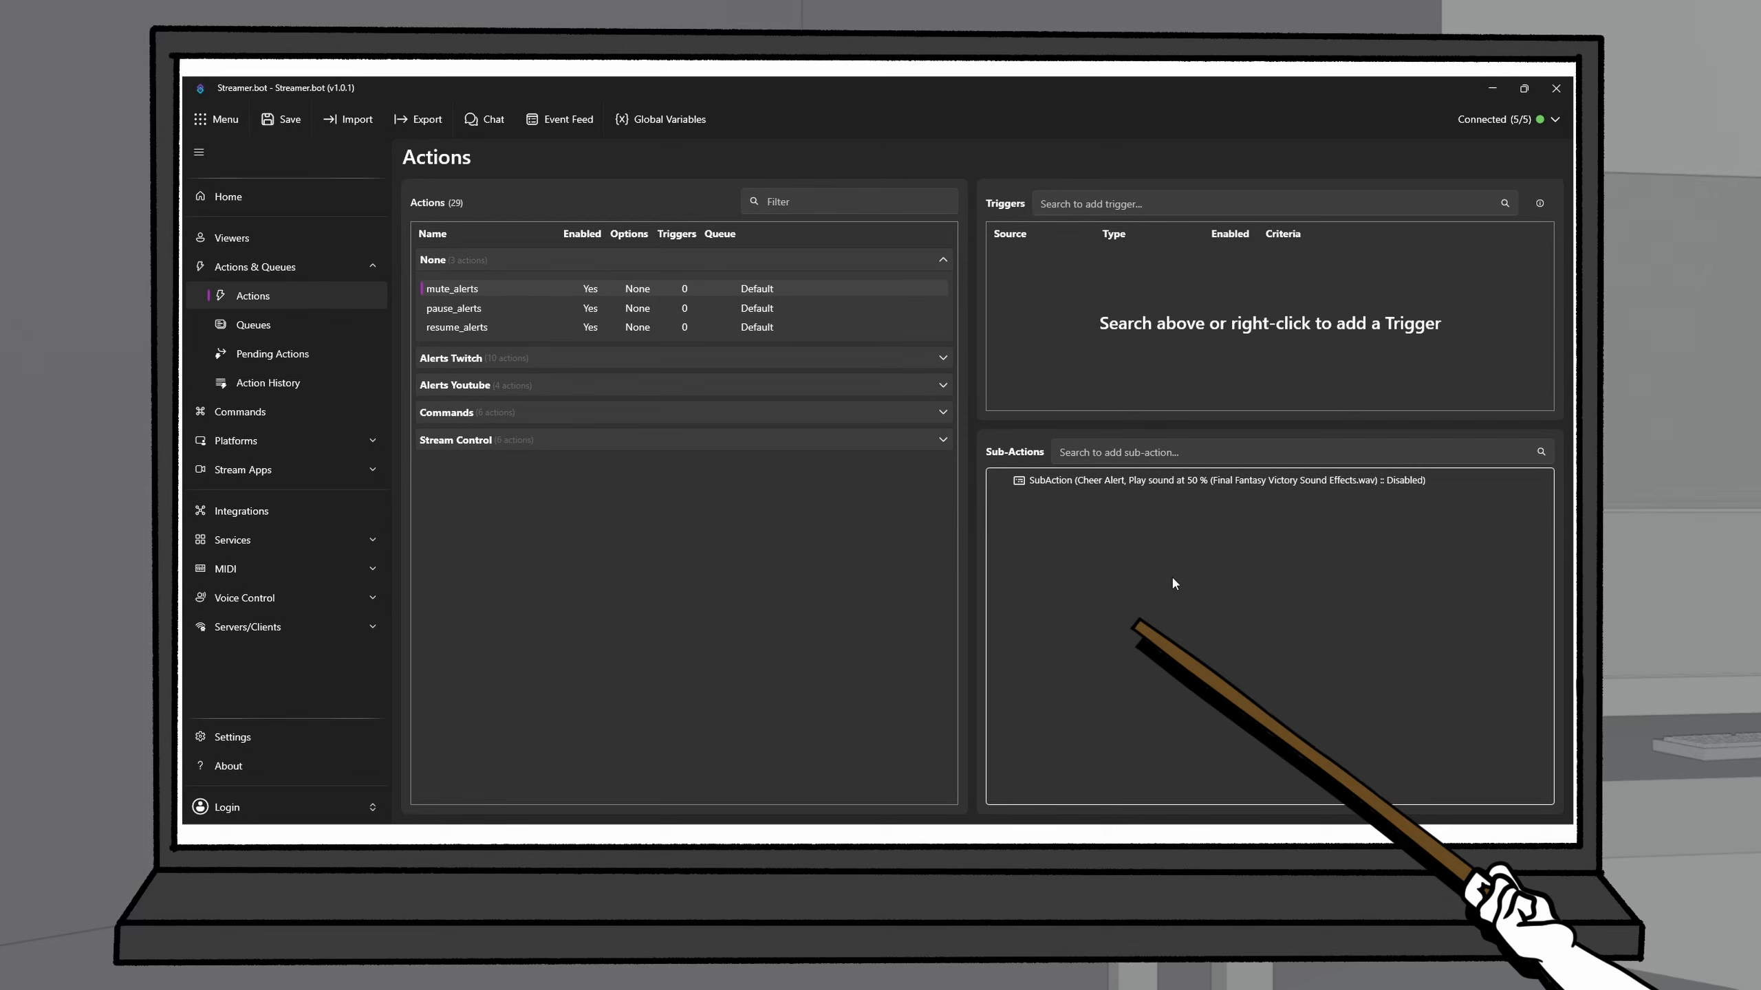
# Duplicate the mute_alerts action and rename the copy unmute_alerts.
pyautogui.rightClick(465, 294)
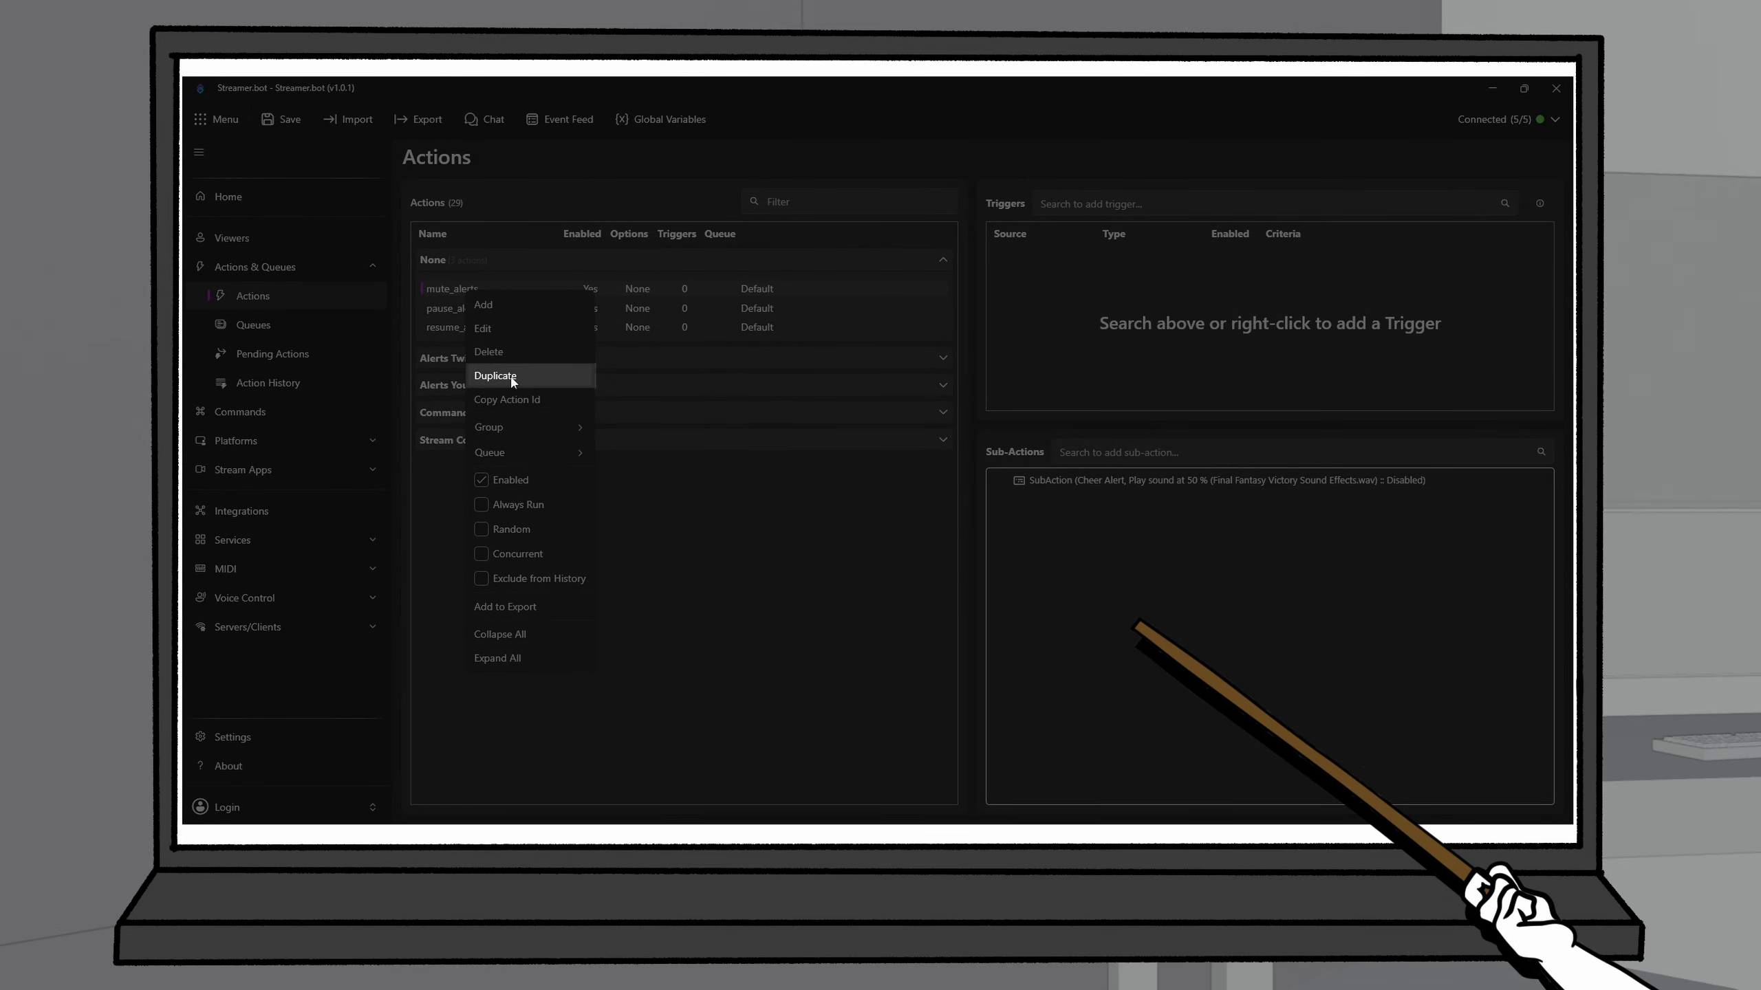
pyautogui.click(509, 376)
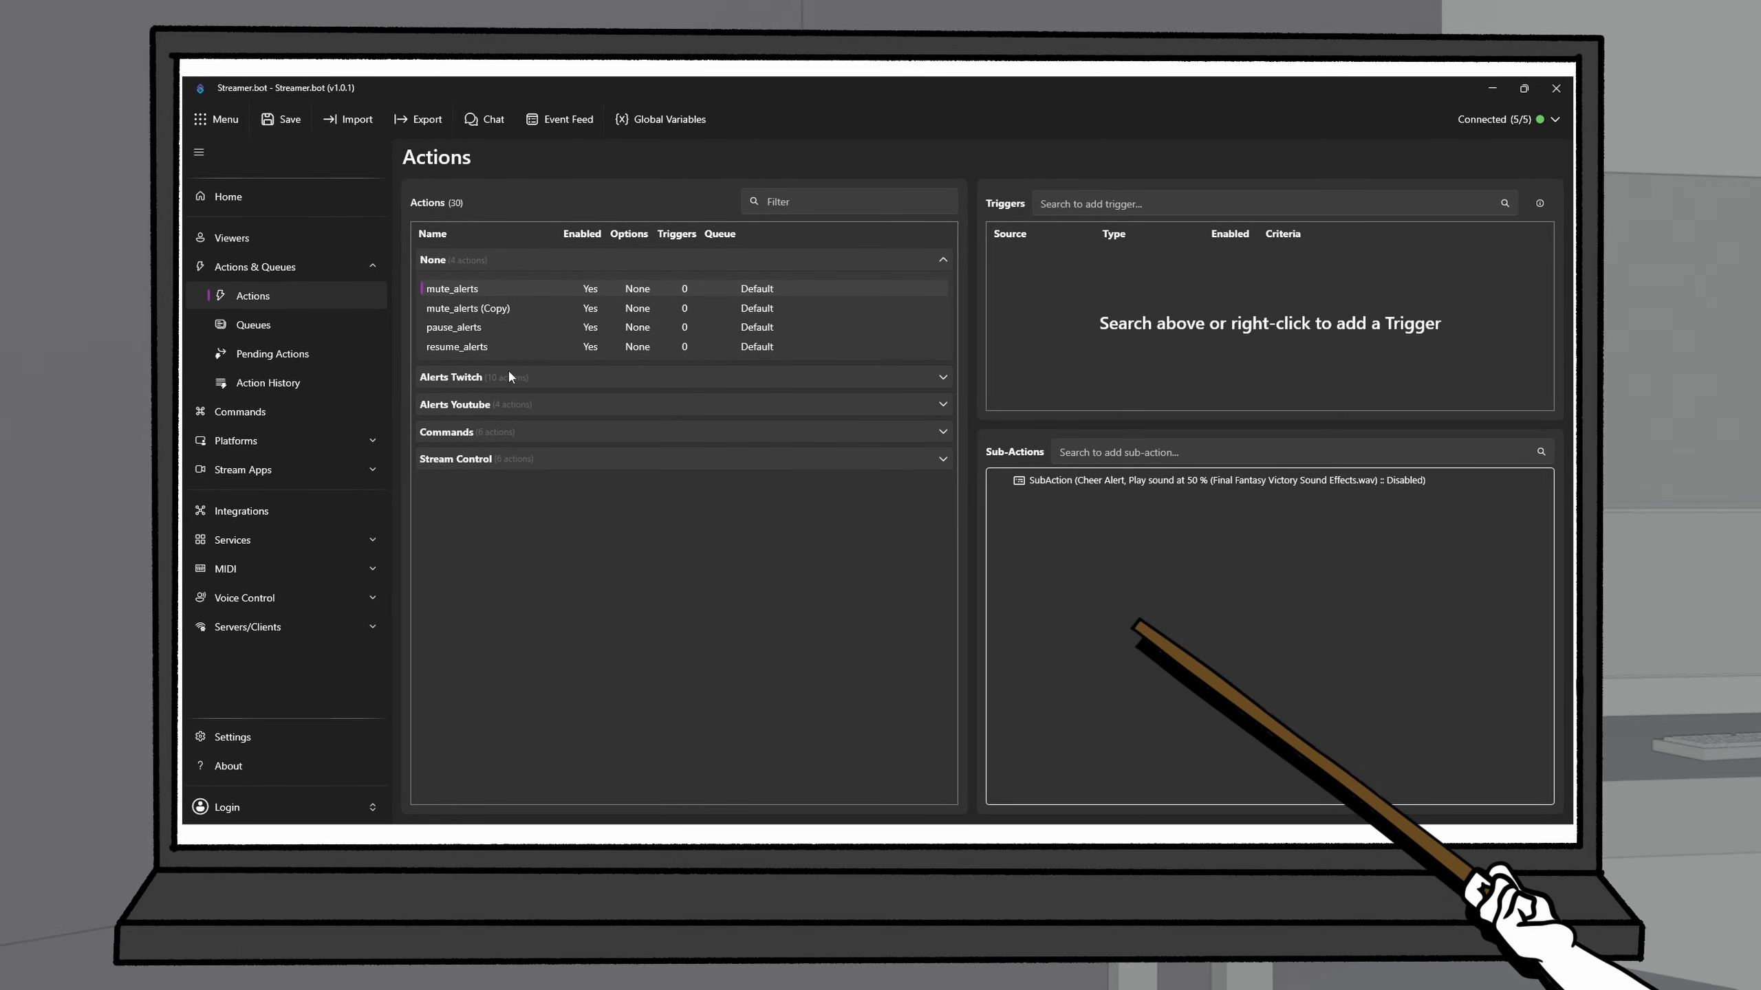
pyautogui.doubleClick(464, 312)
pyautogui.write('un')
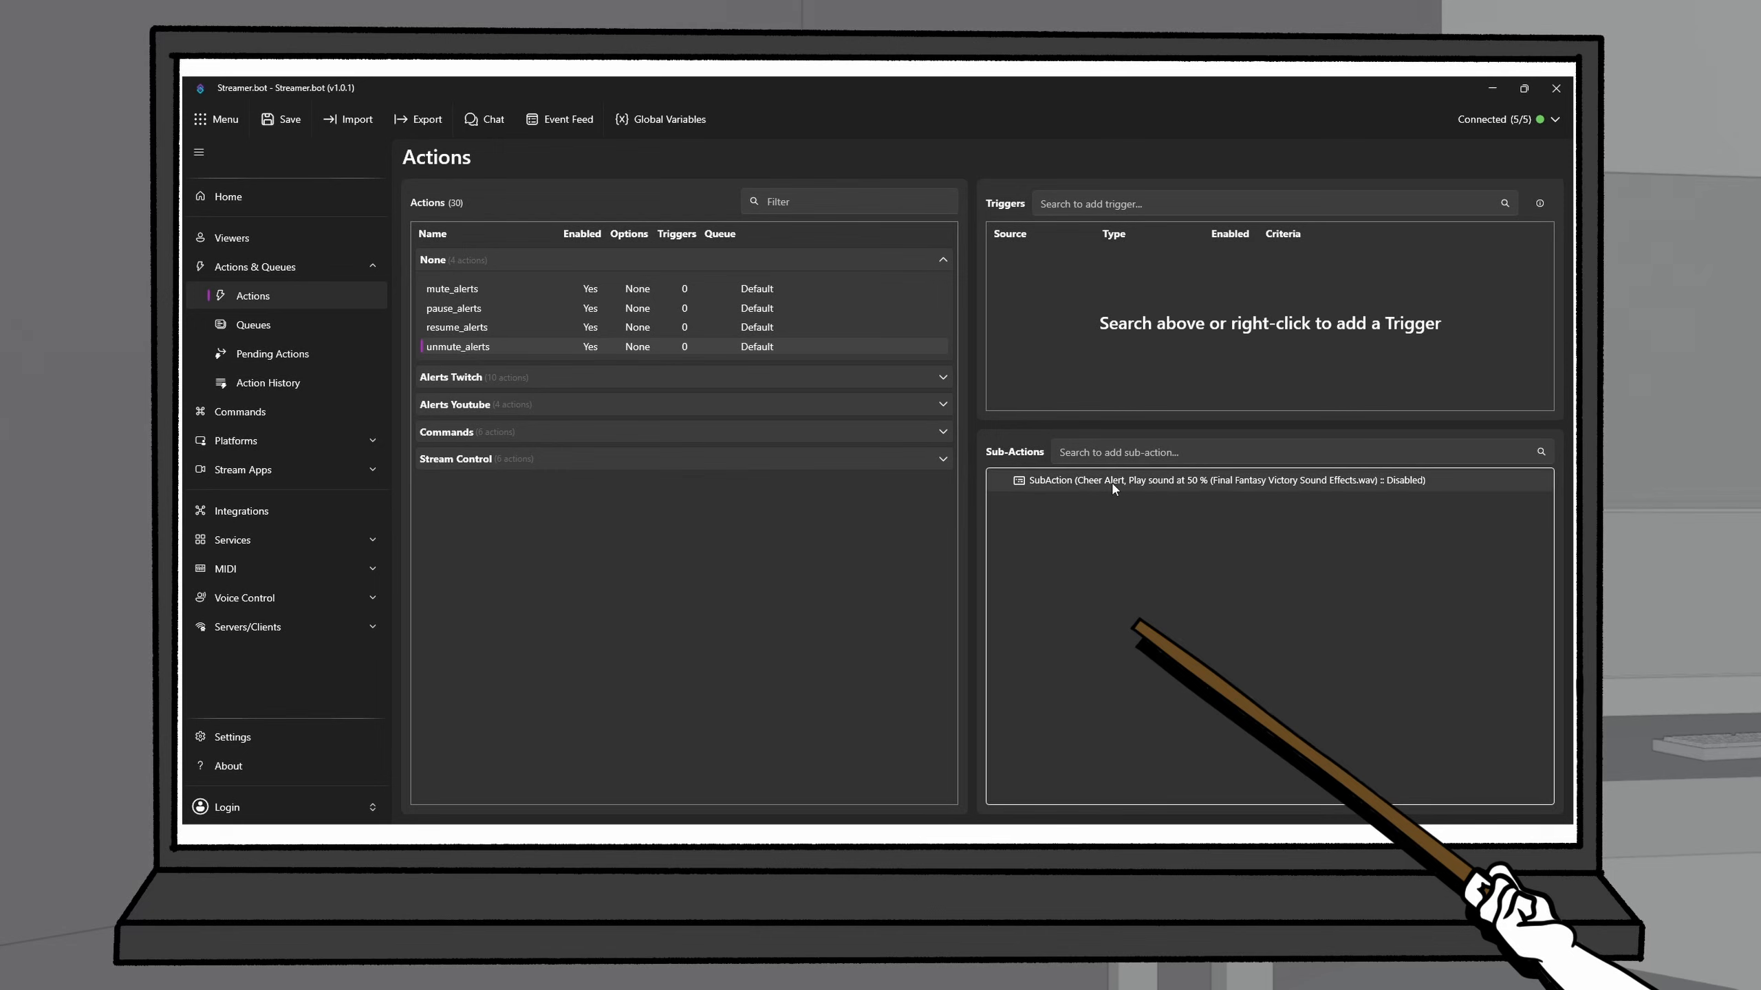
# Set the state of the Cheer Alert sound sub-action change in unmute_alerts to Enabled.
pyautogui.doubleClick(1115, 483)
pyautogui.click(806, 464)
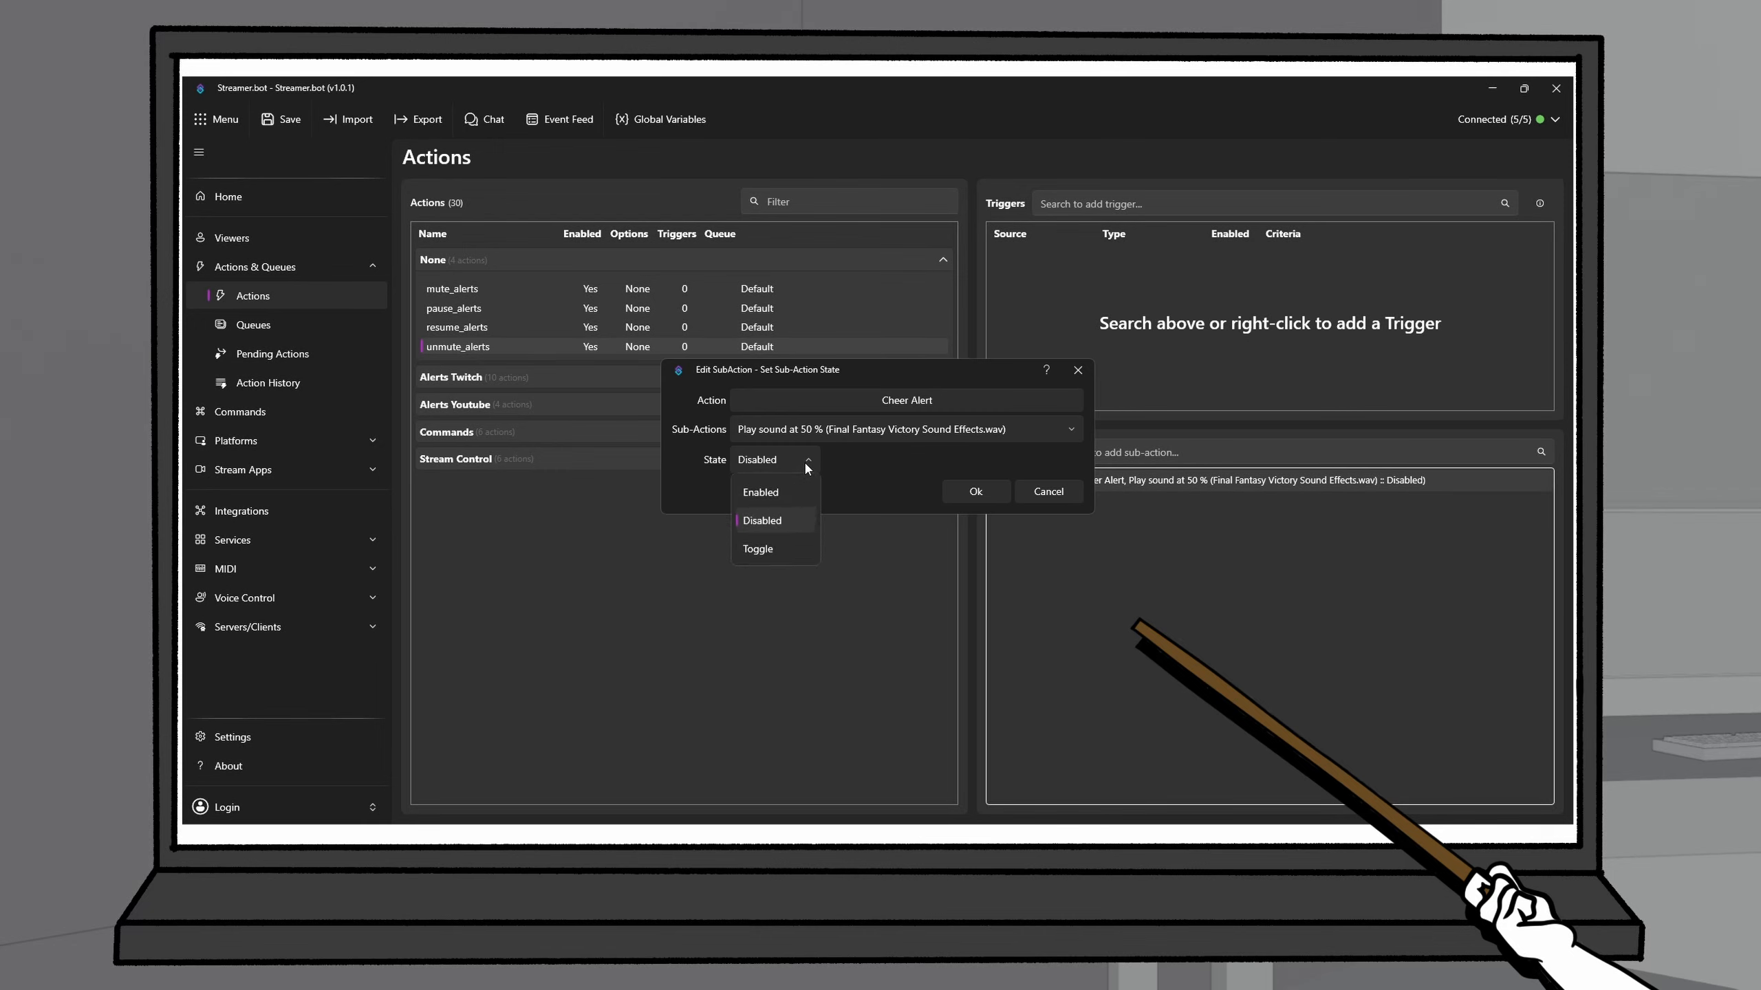
pyautogui.click(777, 519)
pyautogui.click(974, 491)
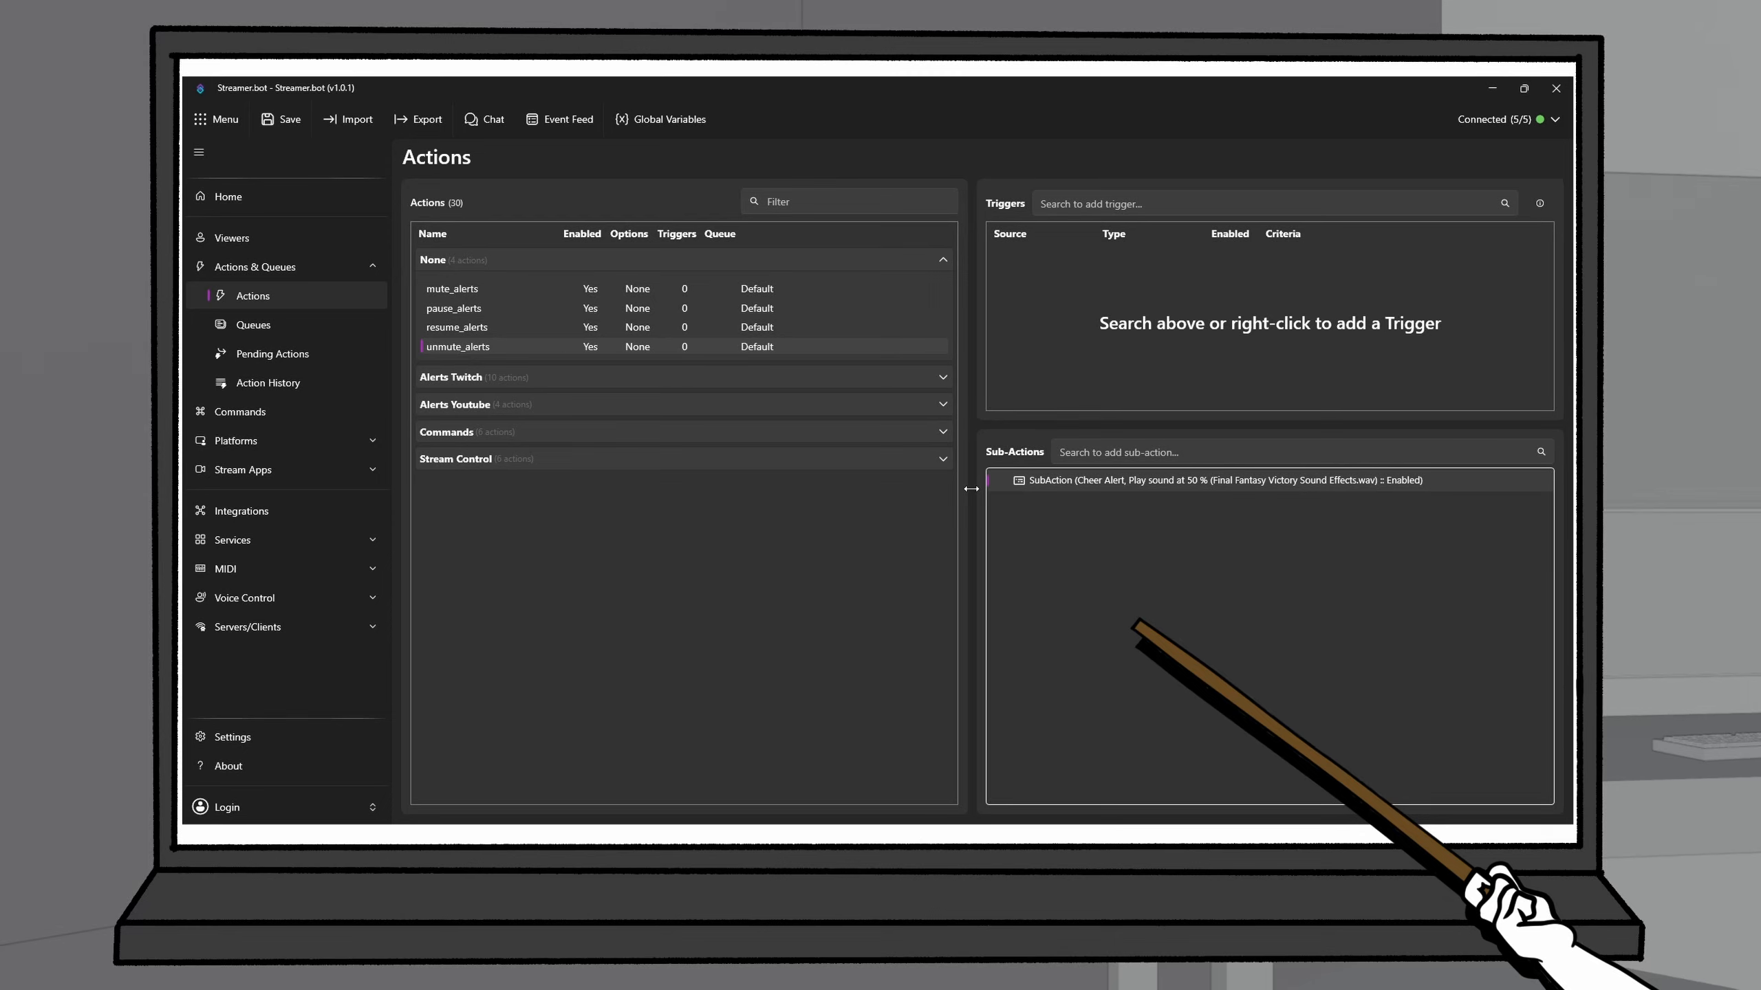